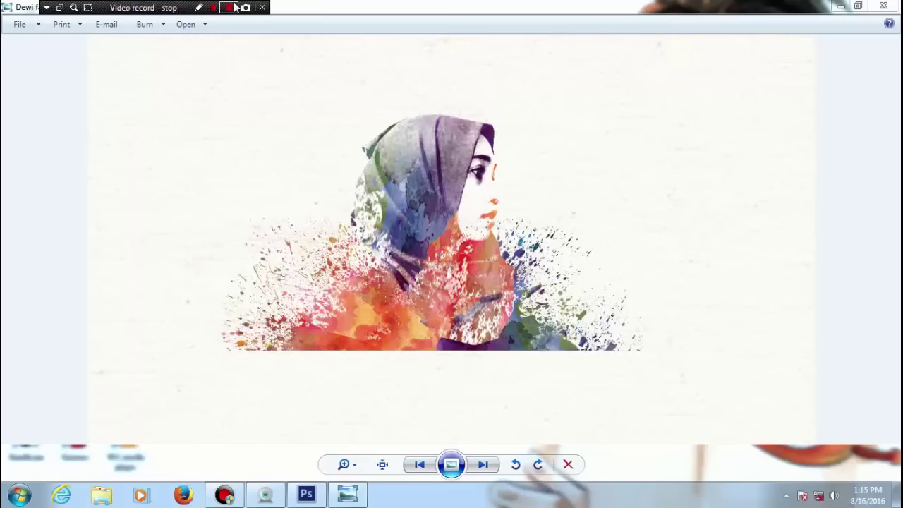
Step: Review the finished watercolor-splash hijab portrait in Photo Viewer, then switch to Photoshop CS6
left_click_drag(104, 8, 344, 8)
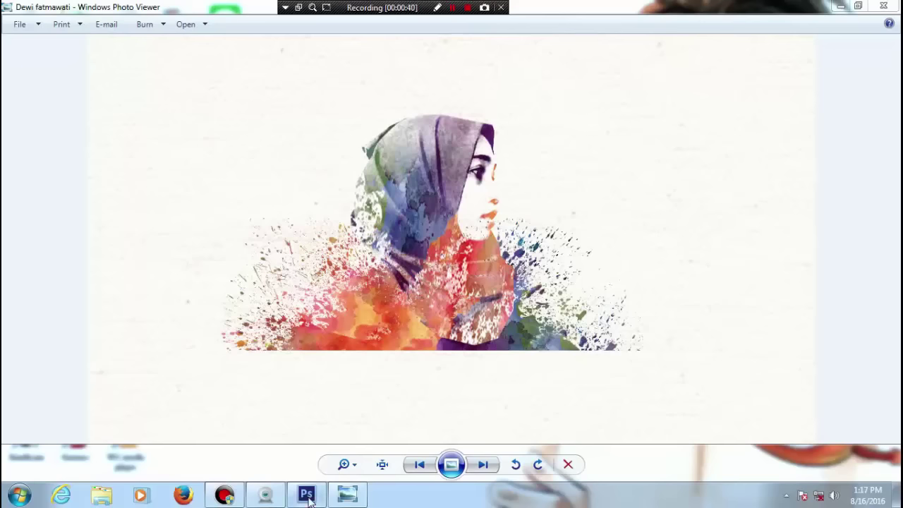
mouse_move(306, 495)
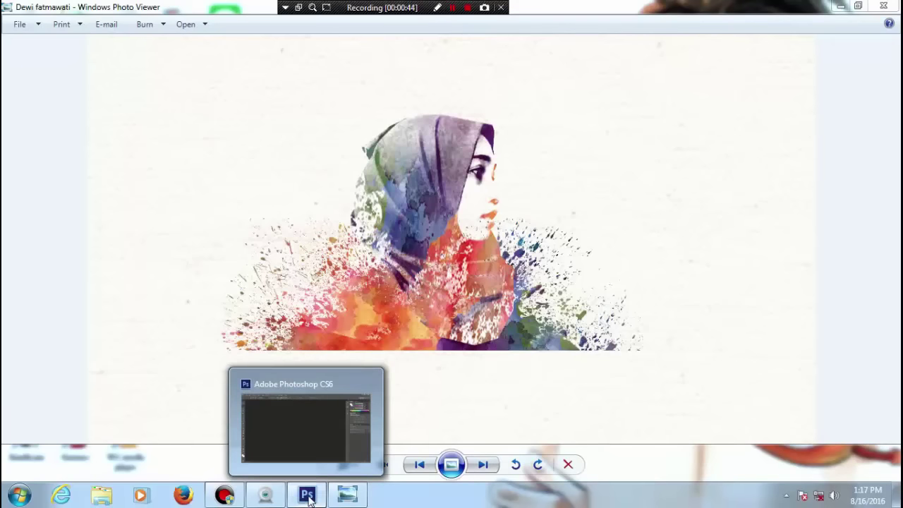
left_click(308, 496)
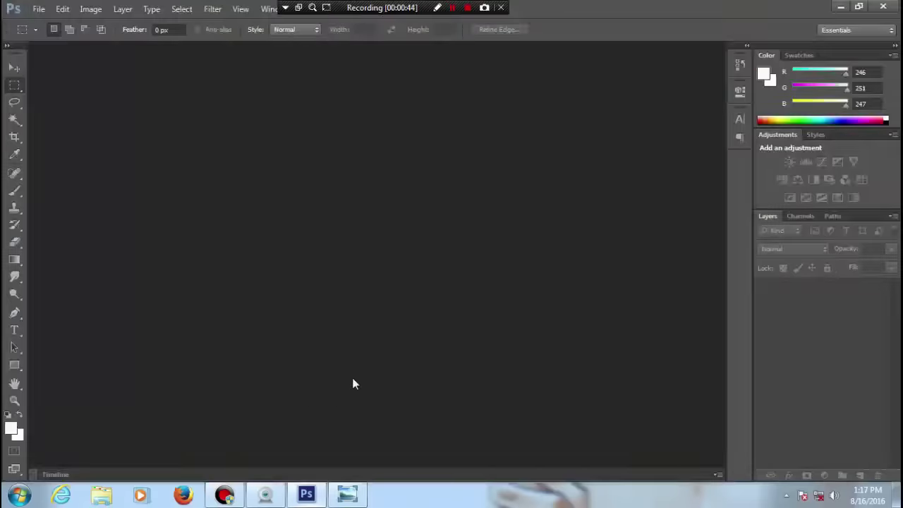
Step: Create a blank 1280 × 720 pixel document at 300 pixels/inch resolution
left_click(40, 12)
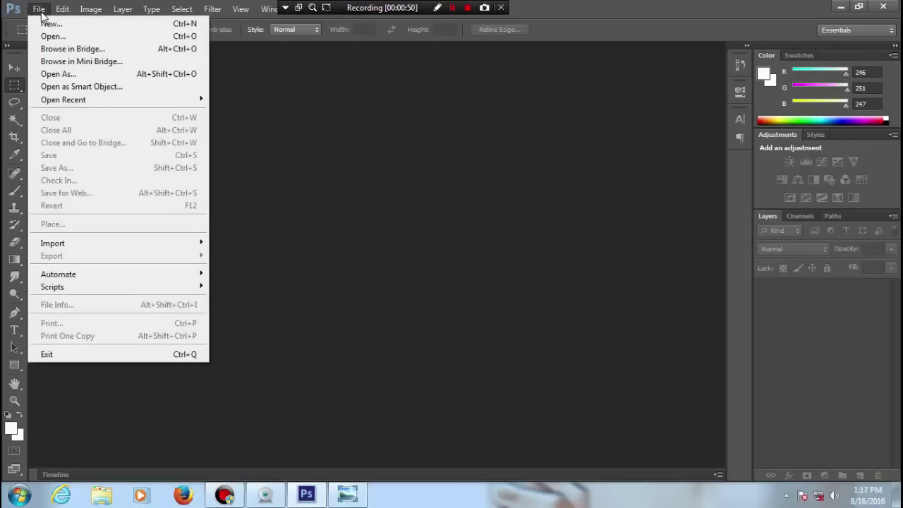
left_click(51, 23)
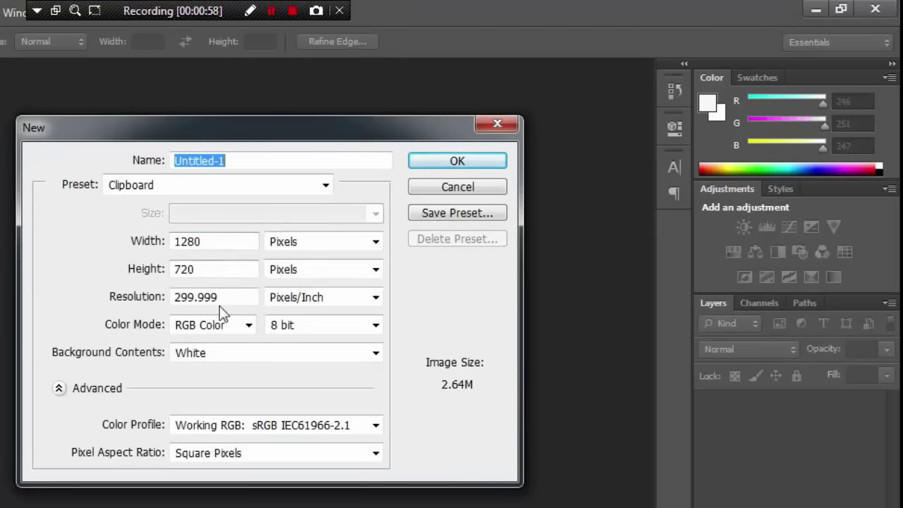
left_click_drag(229, 297, 166, 297)
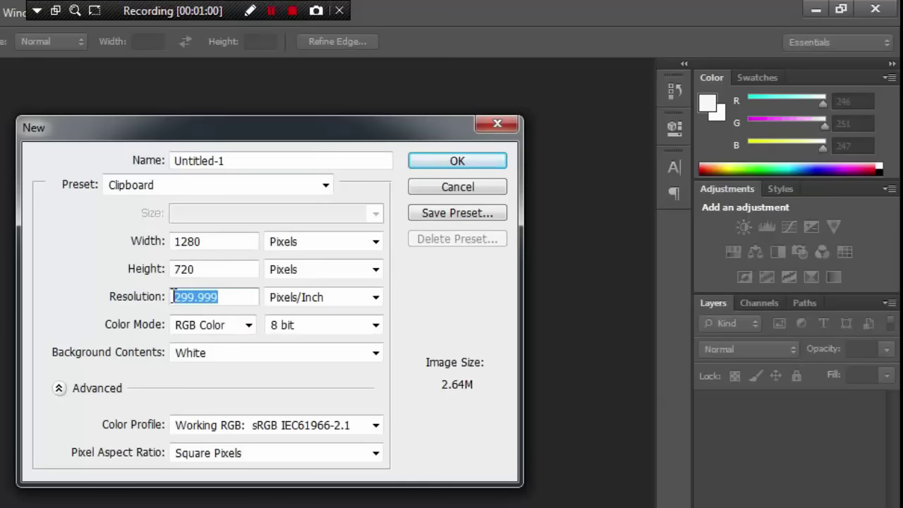
left_click_drag(253, 297, 163, 299)
left_click_drag(238, 299, 153, 299)
key("BackSpace")
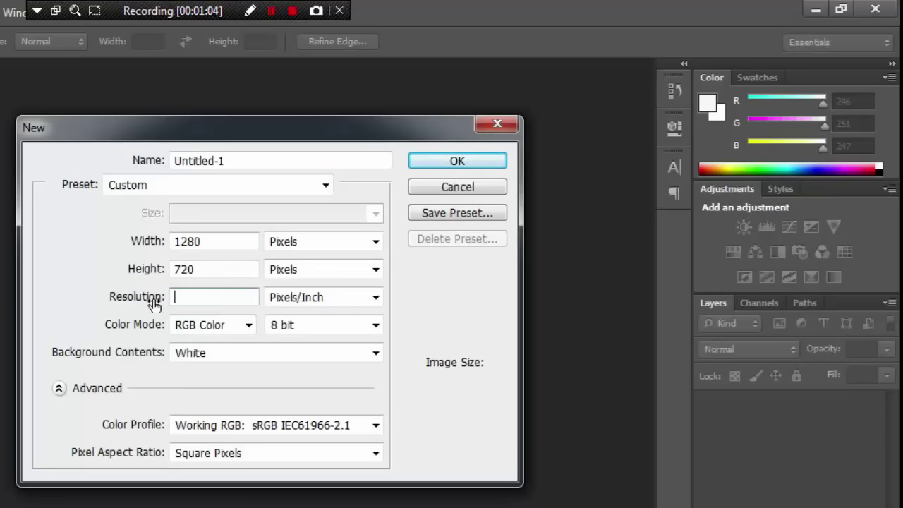
type("300")
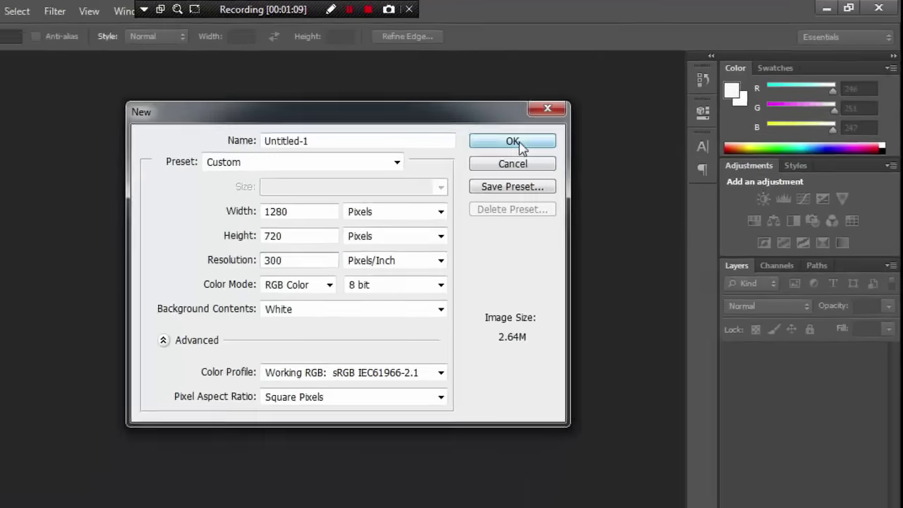
left_click(465, 161)
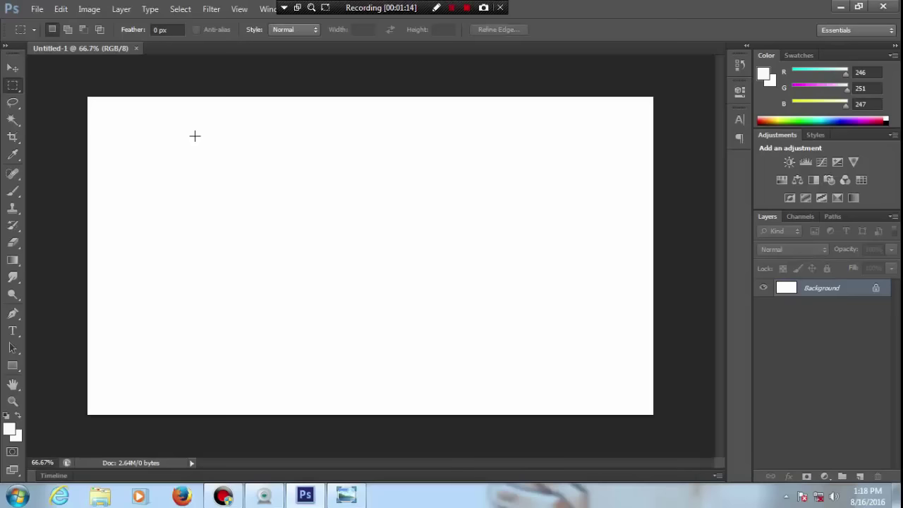
Step: Open the hijab photo 92039.jpg from the Images folder on drive E:
key("ctrl+o")
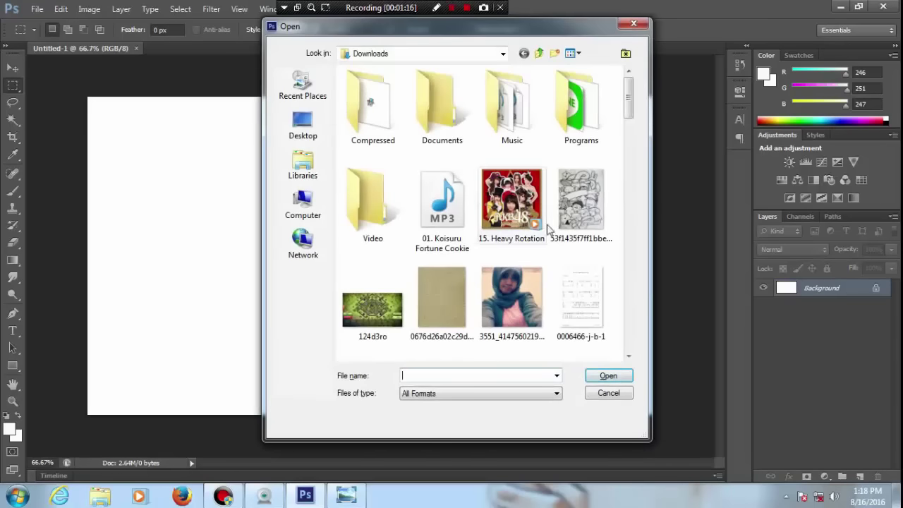
left_click(581, 300)
scroll(572, 284, "down", 2)
scroll(572, 276, "down", 1)
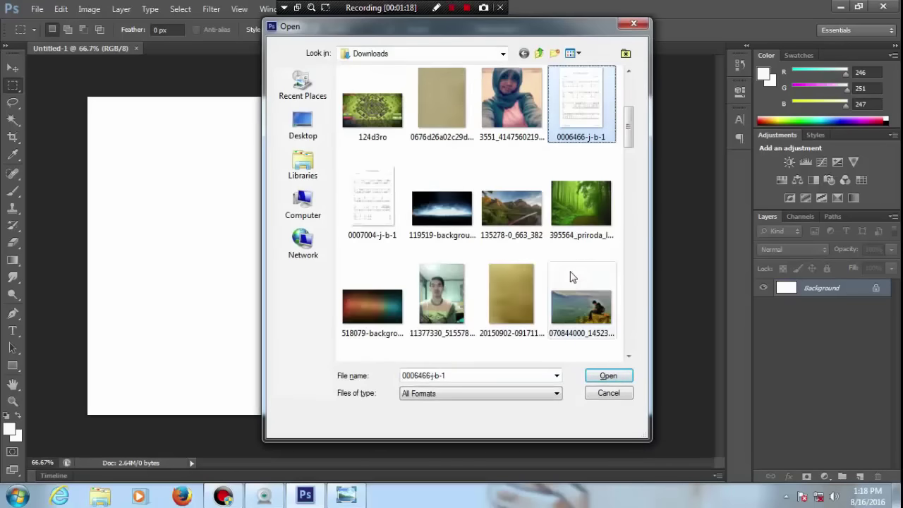
scroll(571, 268, "down", 3)
scroll(569, 261, "down", 2)
scroll(568, 257, "down", 3)
scroll(569, 258, "down", 2)
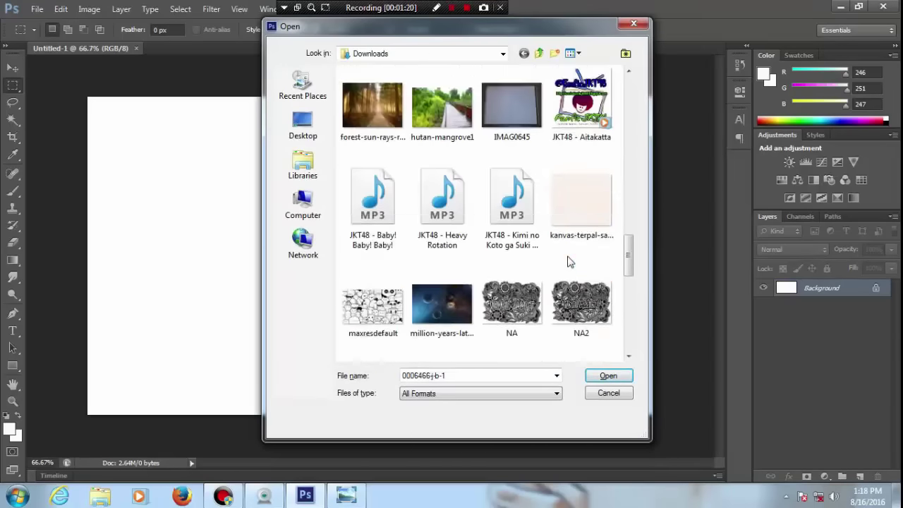
scroll(569, 260, "down", 2)
scroll(568, 257, "down", 2)
scroll(564, 258, "down", 2)
scroll(557, 260, "up", 10)
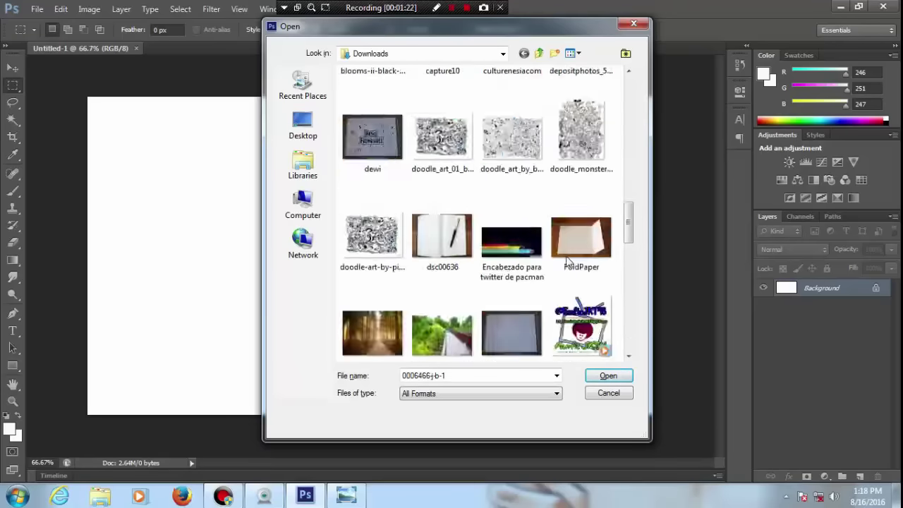
scroll(547, 262, "up", 10)
left_click(303, 205)
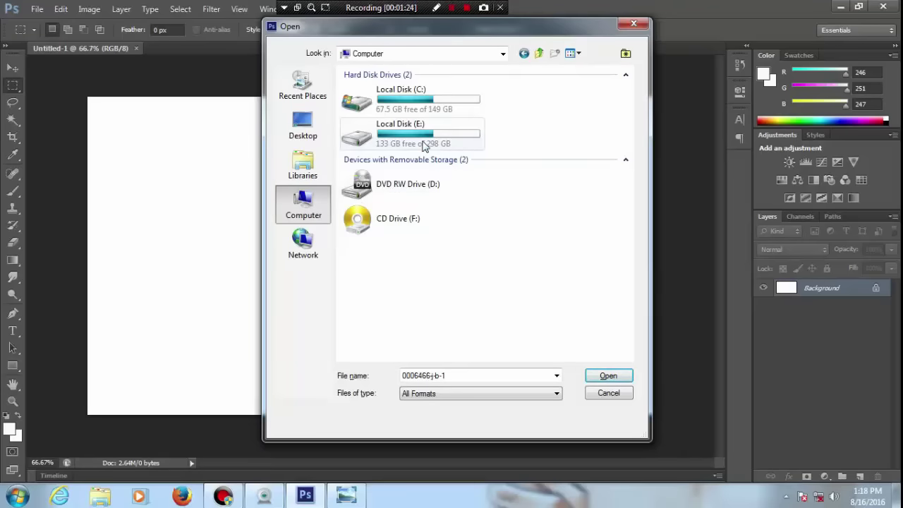
double_click(426, 141)
double_click(374, 125)
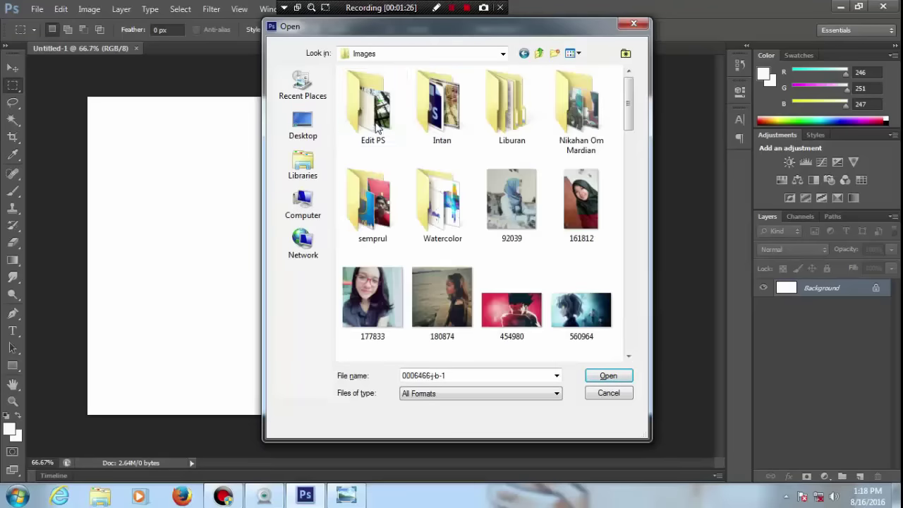
left_click(505, 215)
left_click(608, 375)
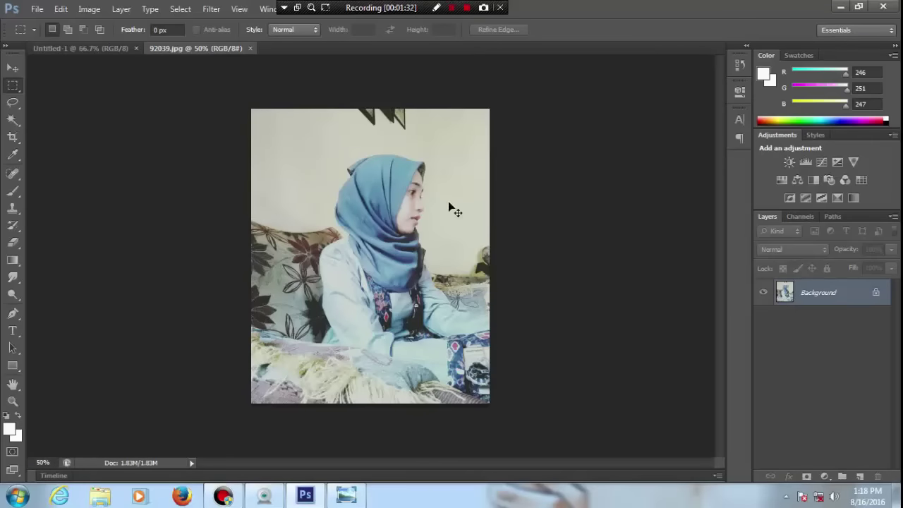
Step: Open watercolor-splash90.jpg from the Watercolor folder
key("ctrl+o")
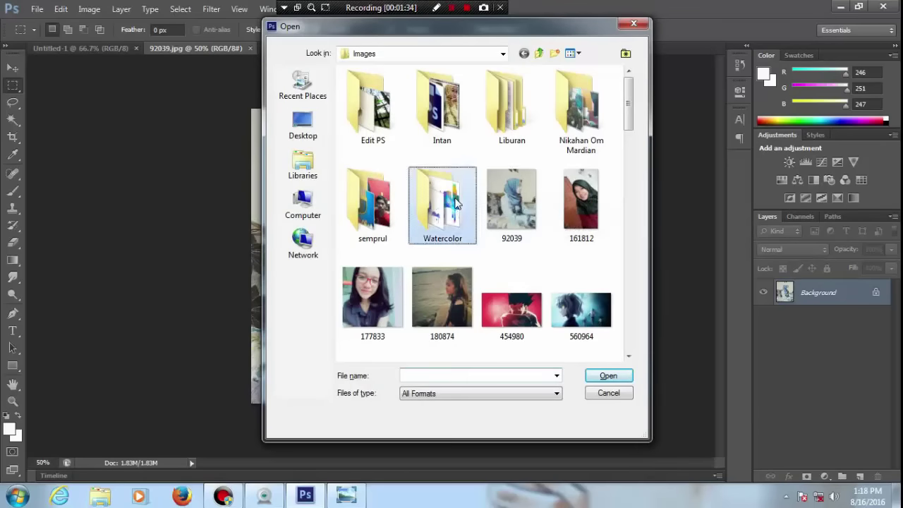
double_click(442, 201)
scroll(555, 233, "down", 3)
scroll(556, 232, "down", 5)
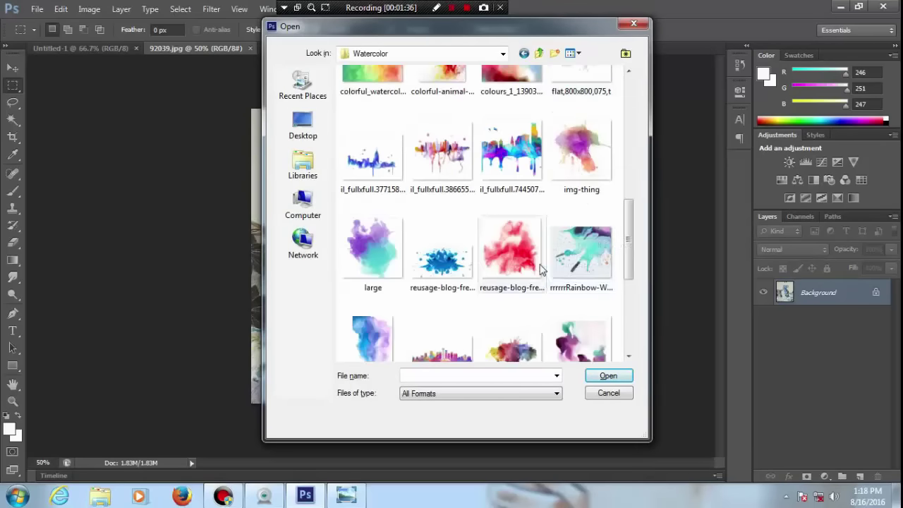
scroll(534, 263, "down", 2)
scroll(494, 254, "down", 2)
left_click(568, 233)
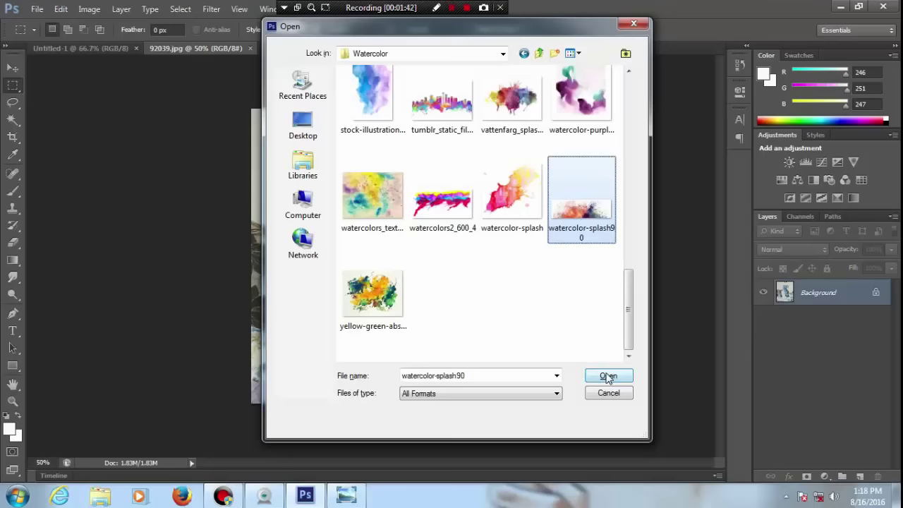
left_click(608, 378)
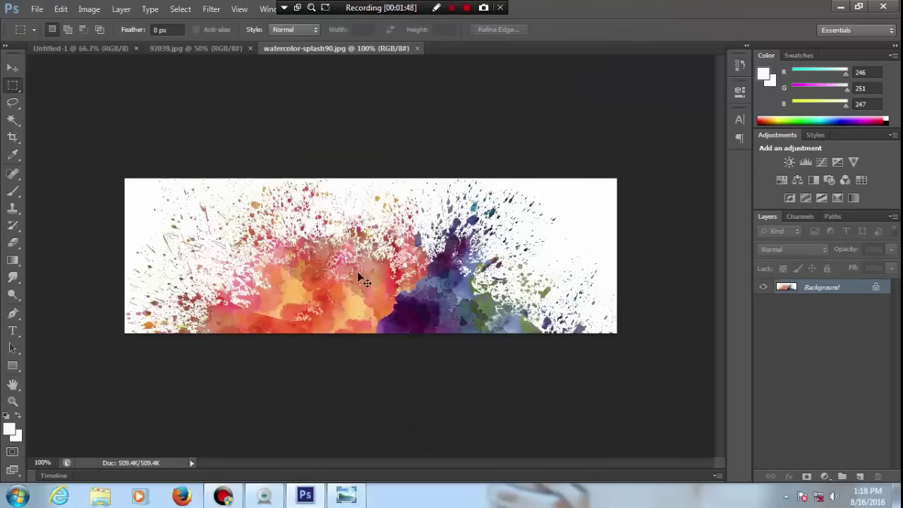
Step: Open the cream canvas texture kanvas-terpal-samson-greige-450x385.jpg from Downloads
key("ctrl+o")
left_click(303, 125)
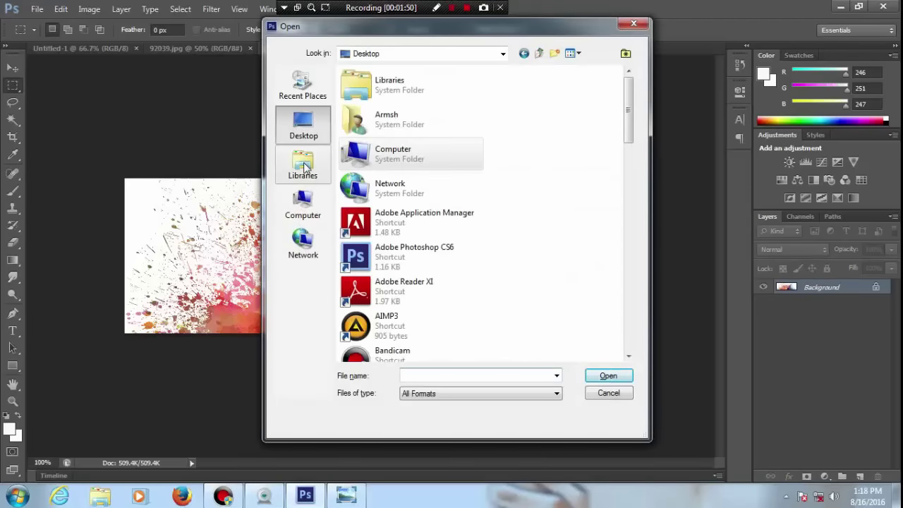
double_click(395, 118)
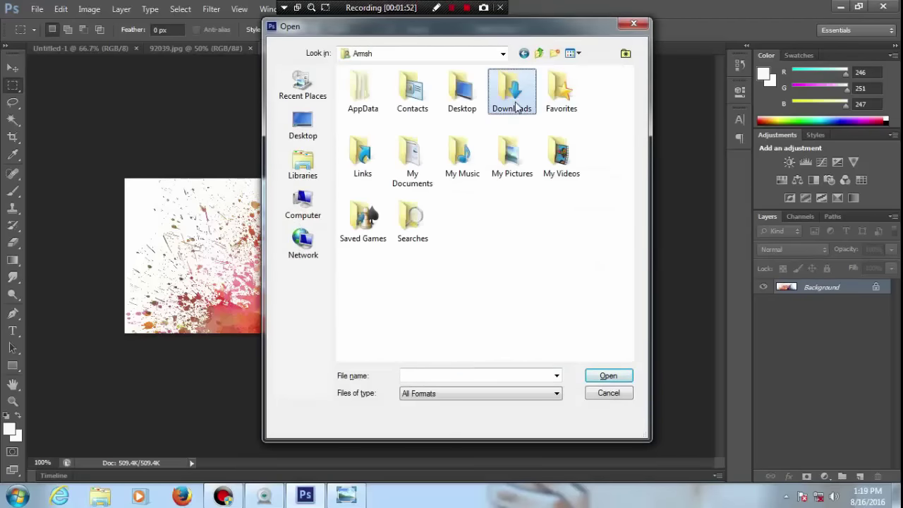
double_click(514, 99)
scroll(568, 261, "down", 5)
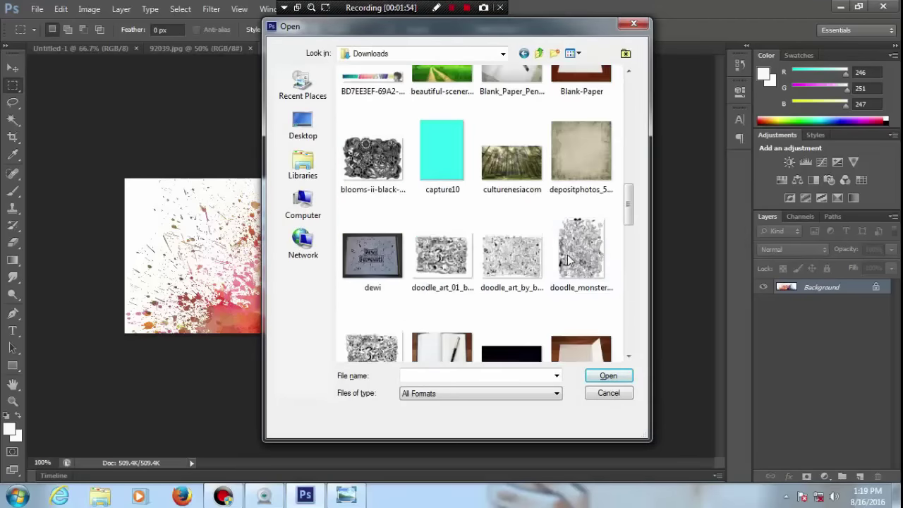
scroll(579, 240, "down", 3)
scroll(582, 237, "down", 2)
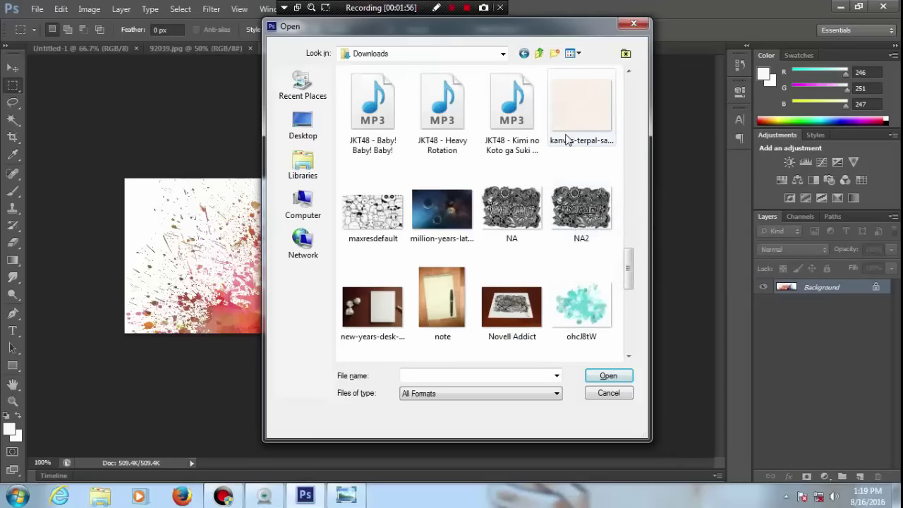
left_click(575, 113)
left_click(608, 376)
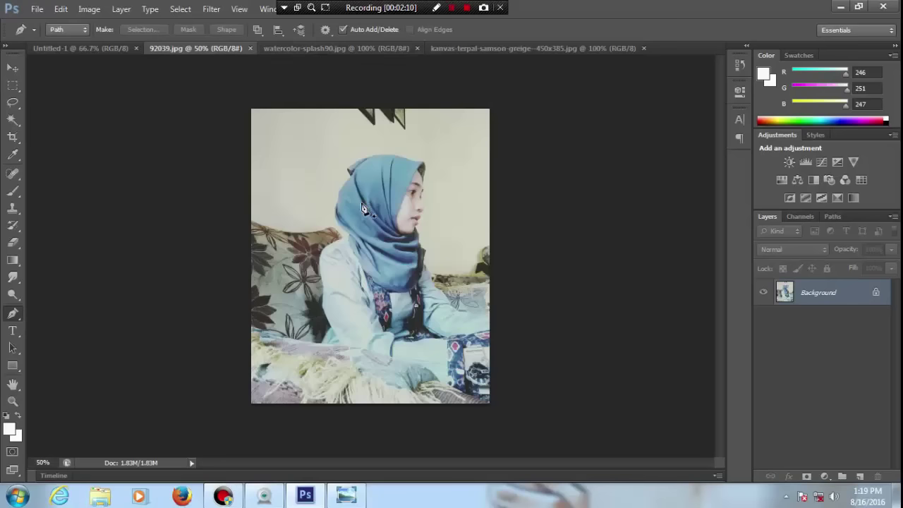
Step: Start the pen outline at the chin, tracing down the neck, scarf bottom and hijab's lower back
scroll(395, 222, "up", 1)
scroll(459, 233, "up", 2)
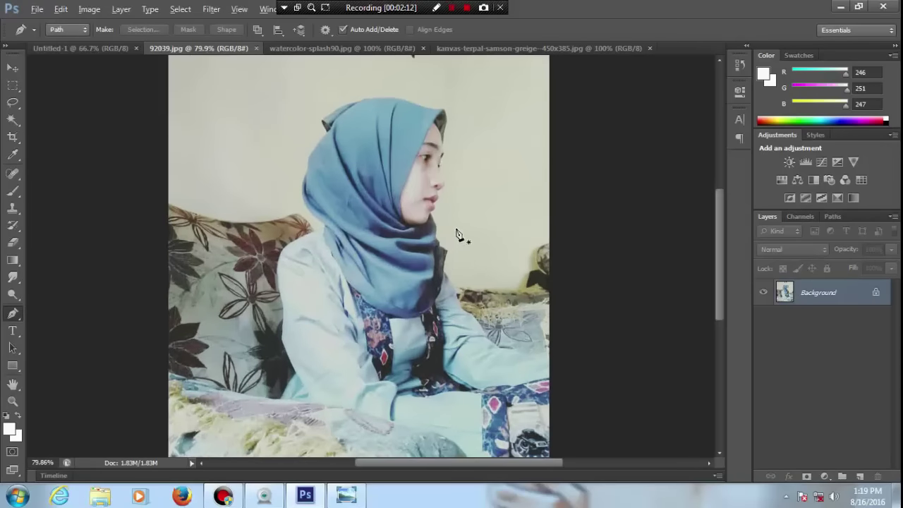
scroll(466, 232, "up", 2)
scroll(459, 243, "up", 1)
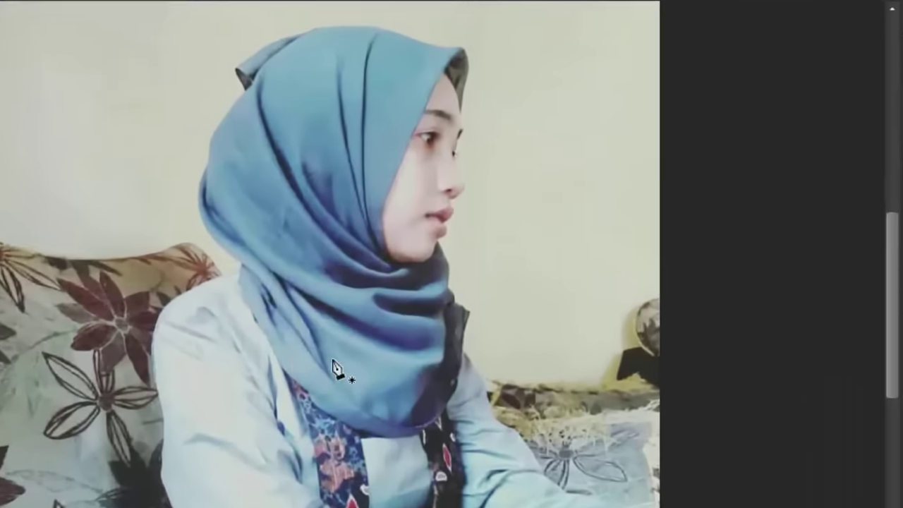
left_click(440, 243)
left_click(459, 305)
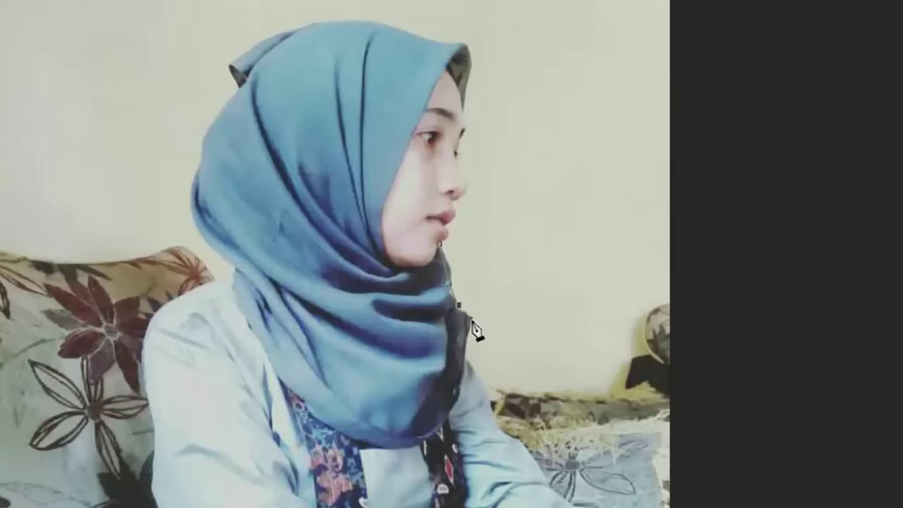
left_click(472, 320)
left_click(460, 392)
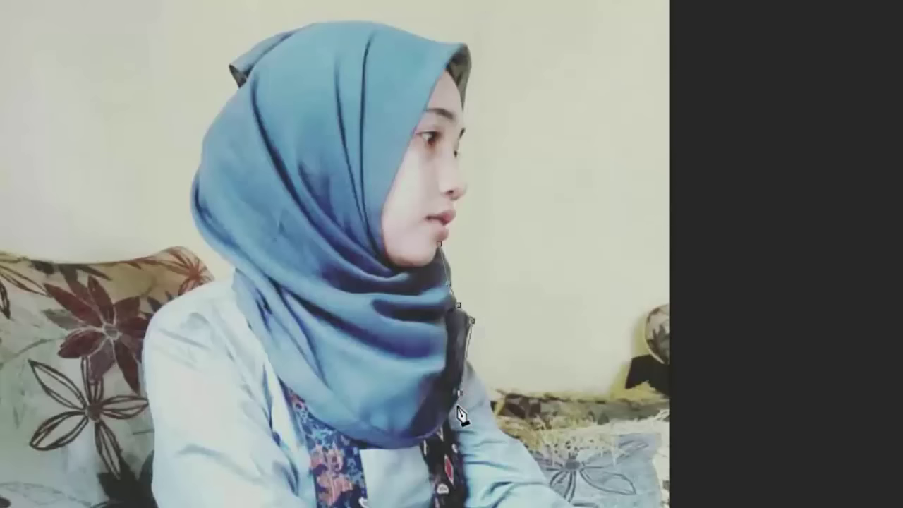
left_click(415, 445)
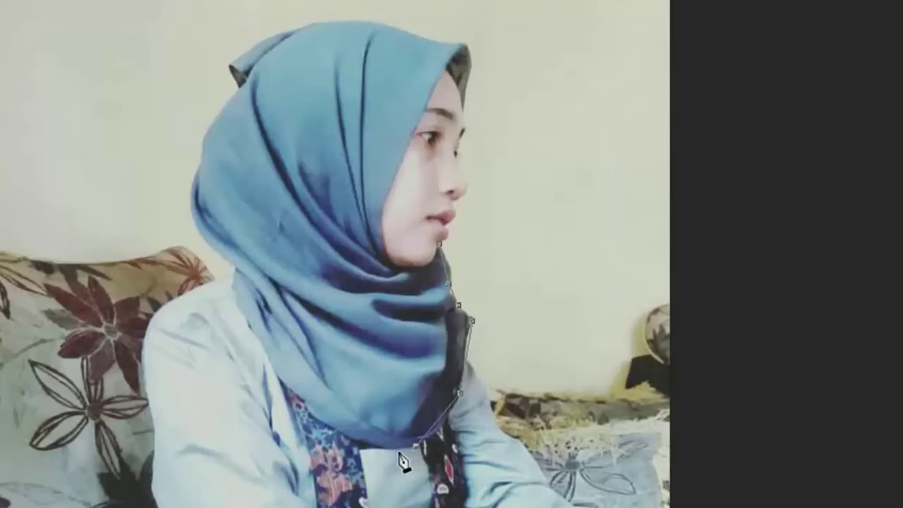
left_click(341, 434)
left_click(287, 386)
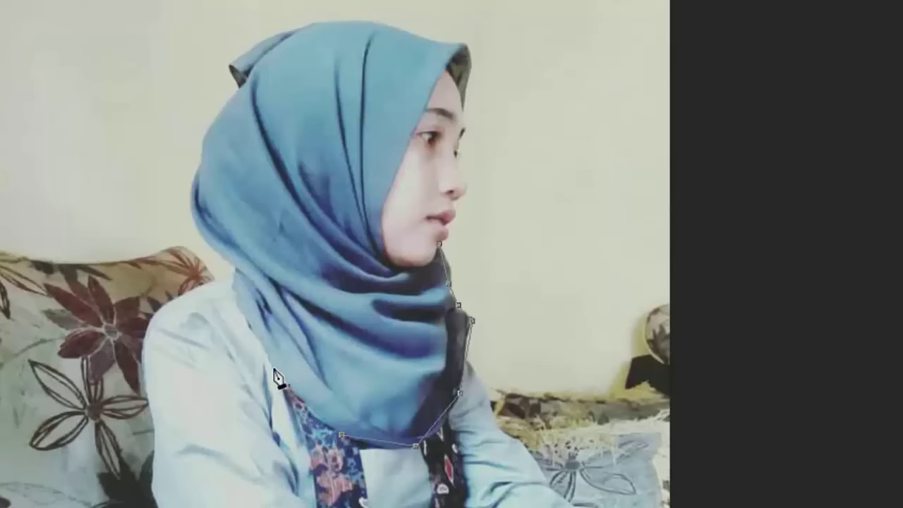
left_click(257, 336)
left_click(237, 303)
left_click(231, 283)
left_click(236, 268)
Step: Continue the outline up the hijab back, across its top, down the face profile, closing at the chin
left_click(193, 213)
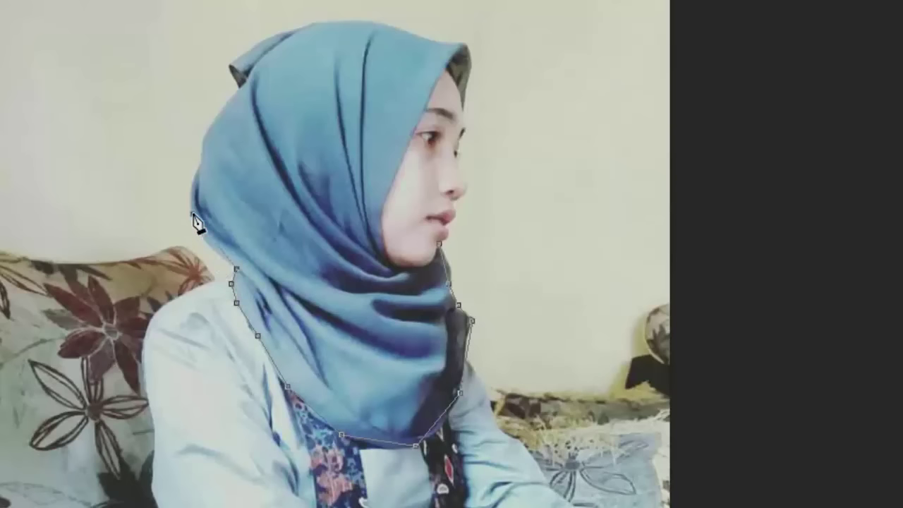
left_click(190, 179)
left_click(199, 161)
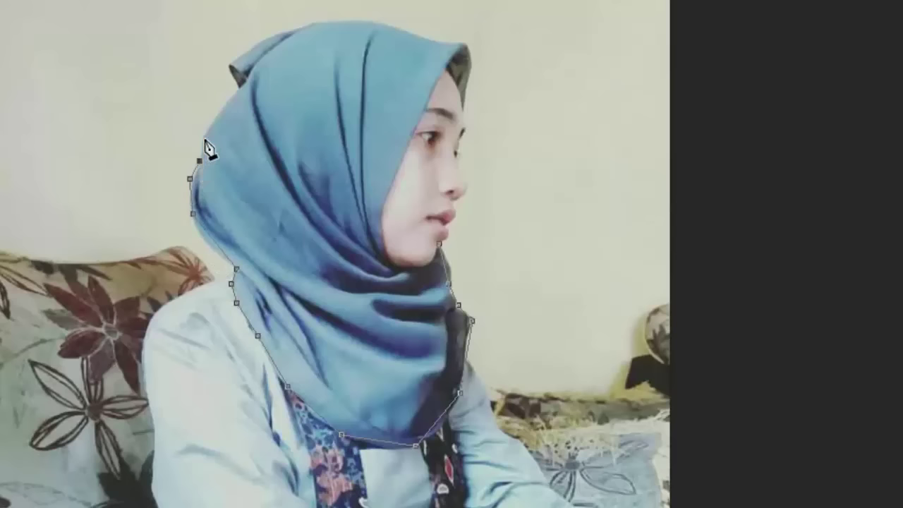
left_click(204, 138)
left_click(242, 89)
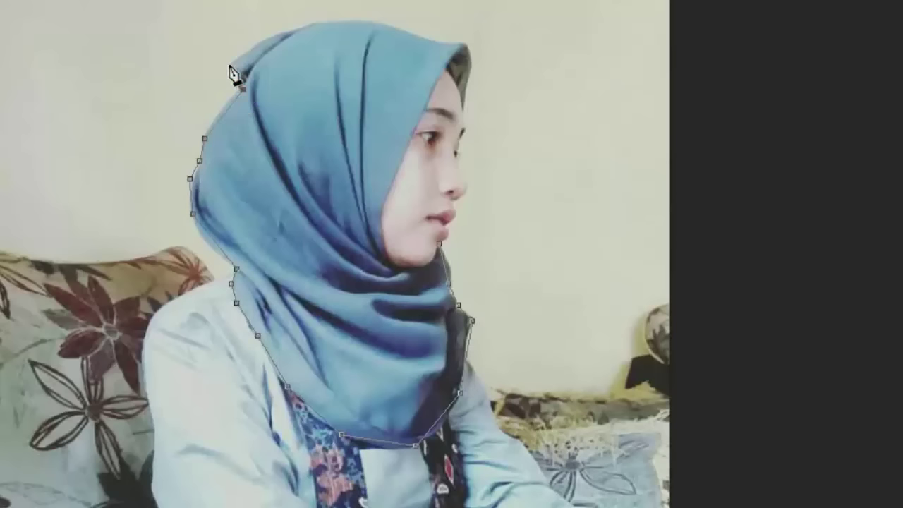
left_click(229, 65)
left_click(283, 31)
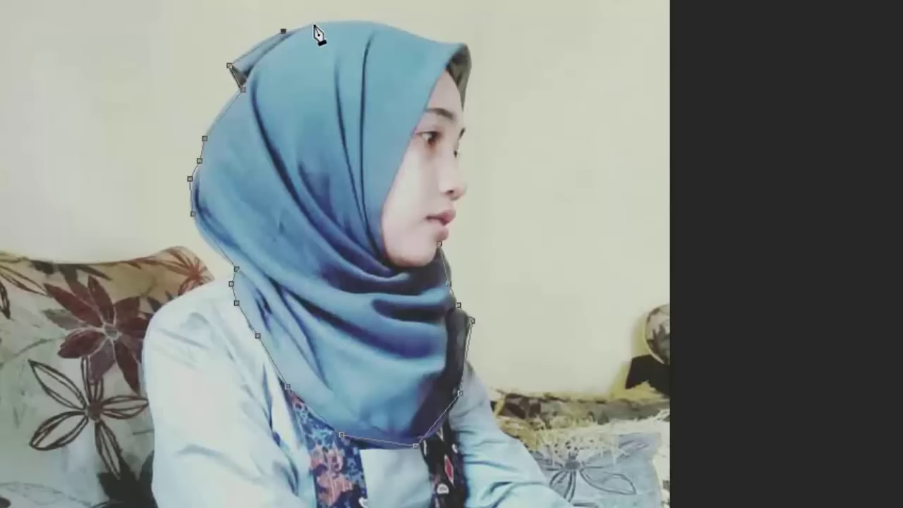
left_click(314, 25)
left_click(335, 21)
left_click(375, 24)
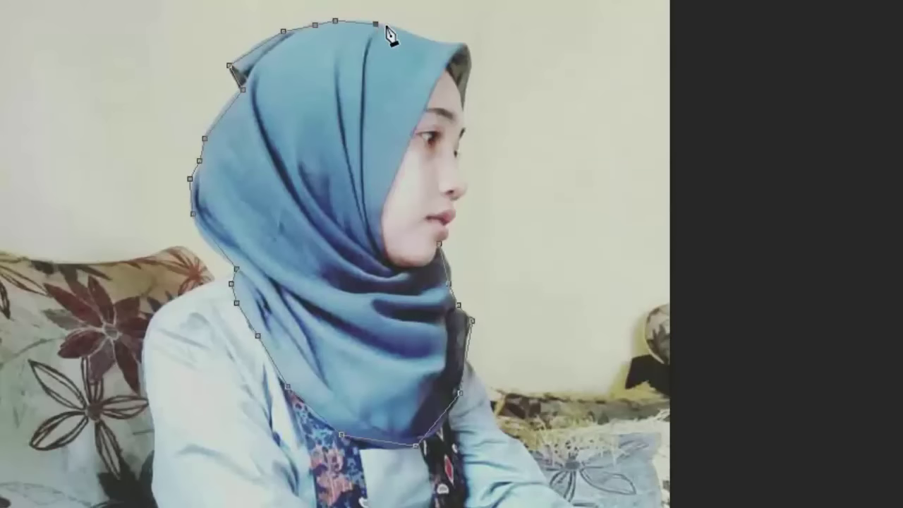
left_click(417, 35)
left_click(449, 43)
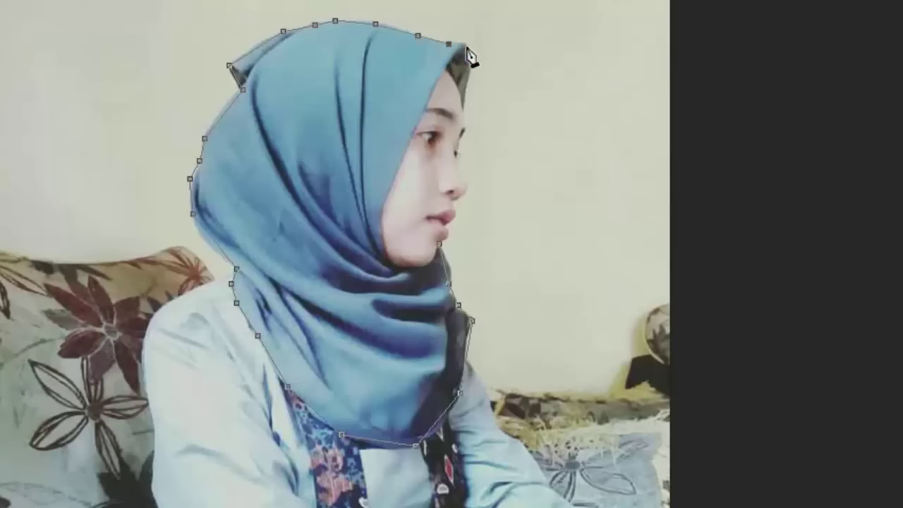
left_click(467, 47)
left_click(465, 104)
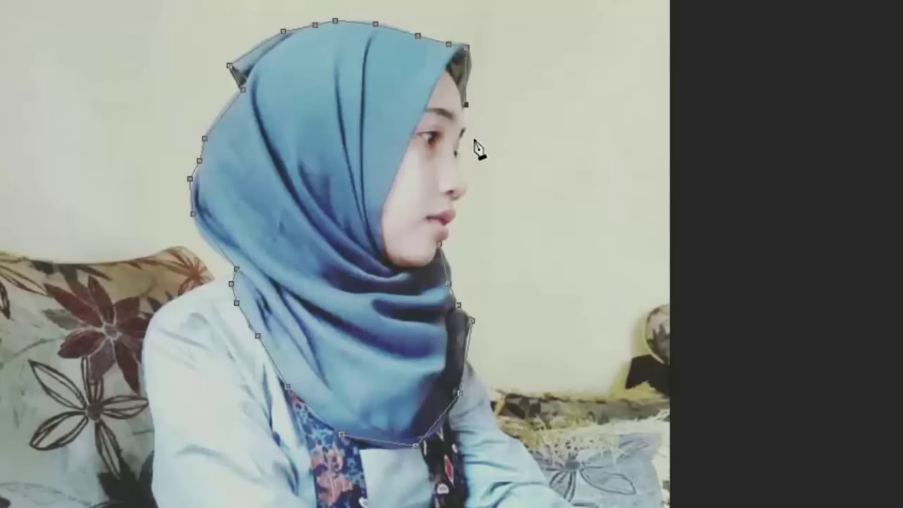
left_click(460, 160)
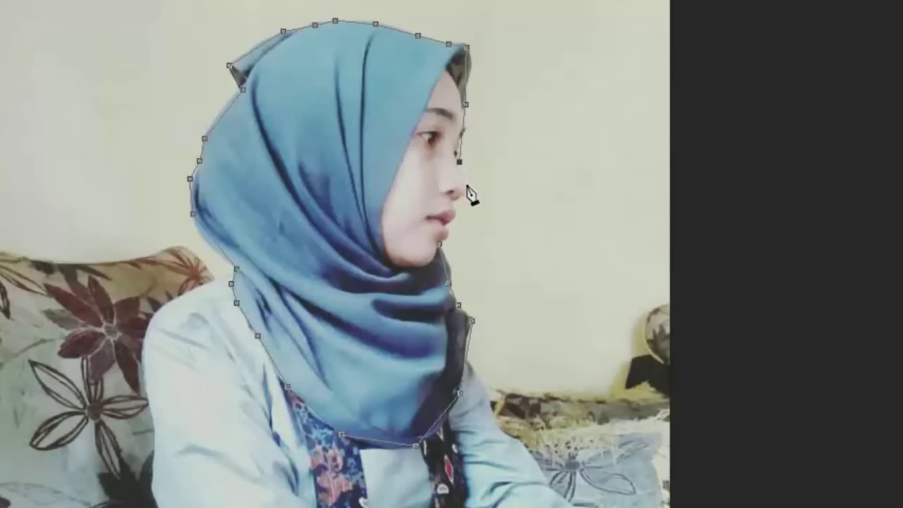
left_click(464, 189)
left_click(455, 202)
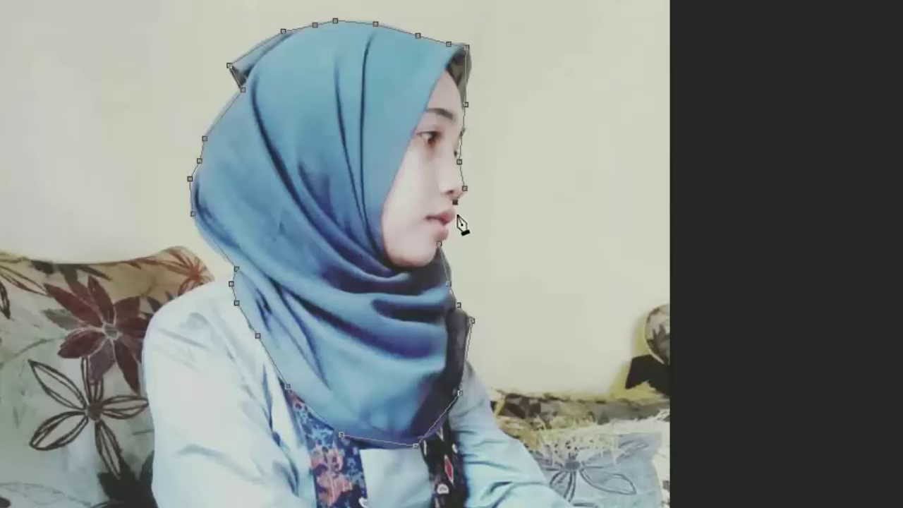
left_click(448, 235)
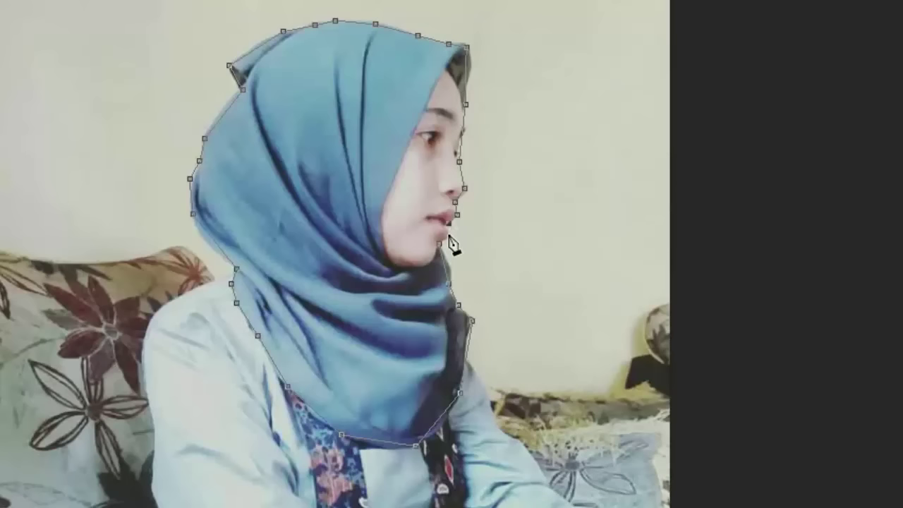
left_click(440, 244)
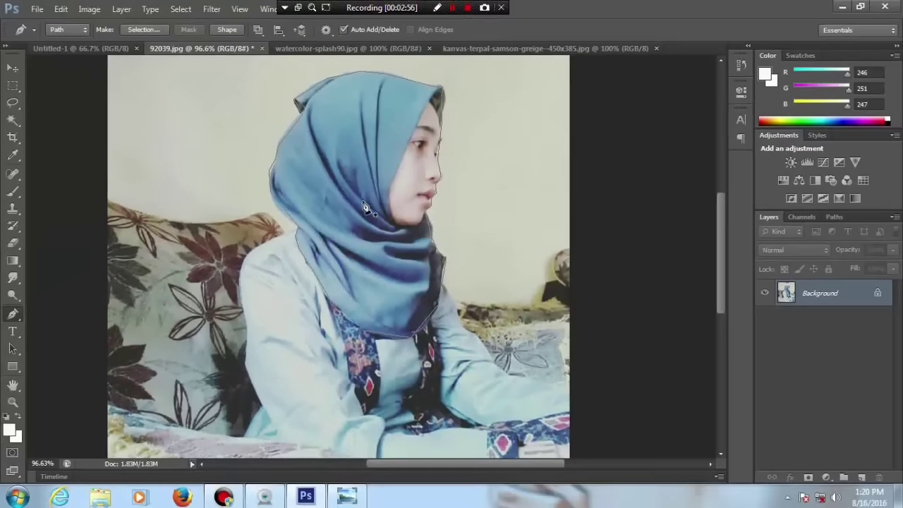
Step: Turn the path into a 0.8 px feathered selection and copy it onto a new Layer 1
right_click(364, 191)
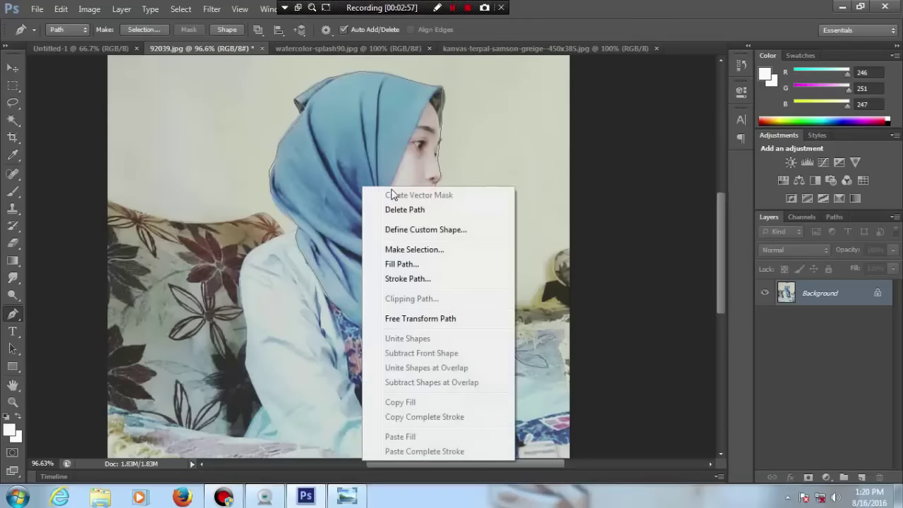
left_click(401, 251)
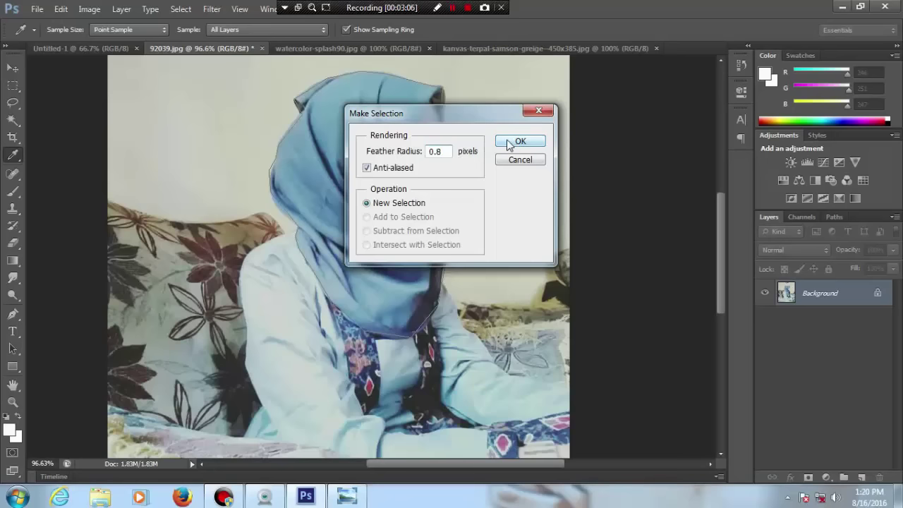
left_click(519, 142)
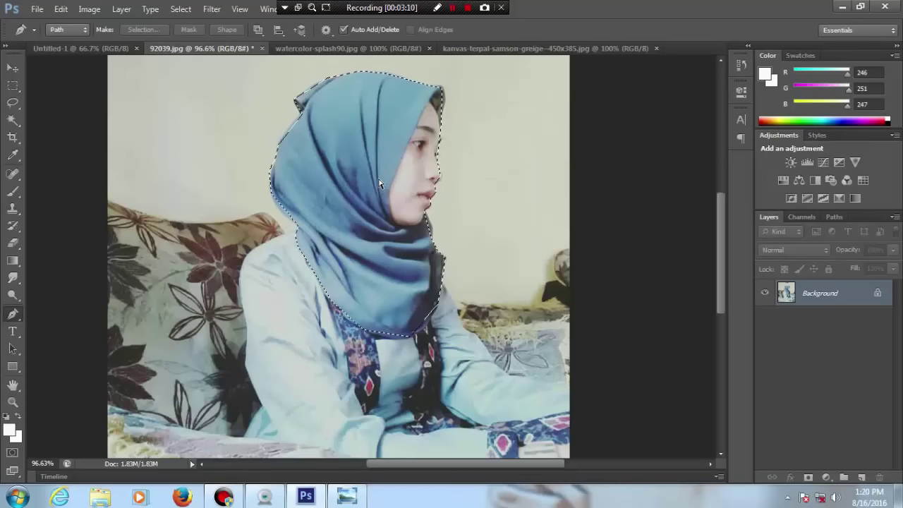
key("ctrl+j")
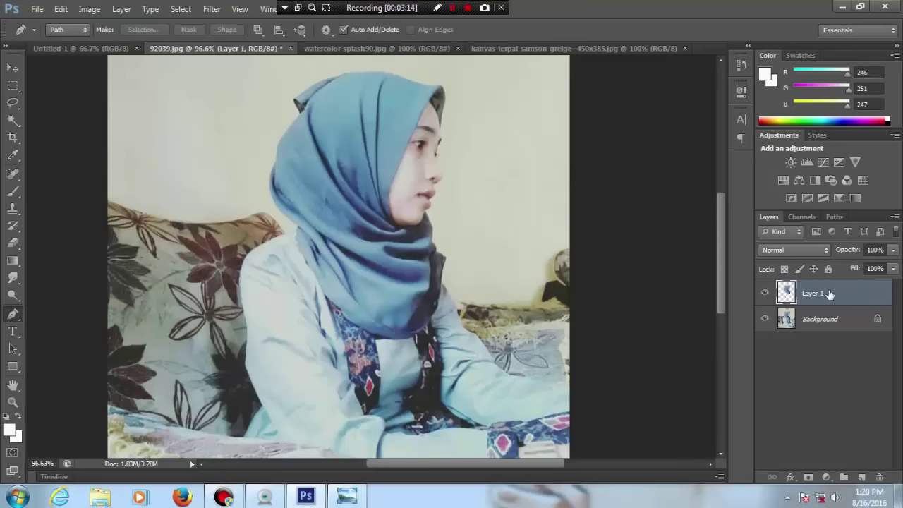
Step: Hide the original Background photo and drag the cut-out portrait into Untitled-1
left_click(765, 320)
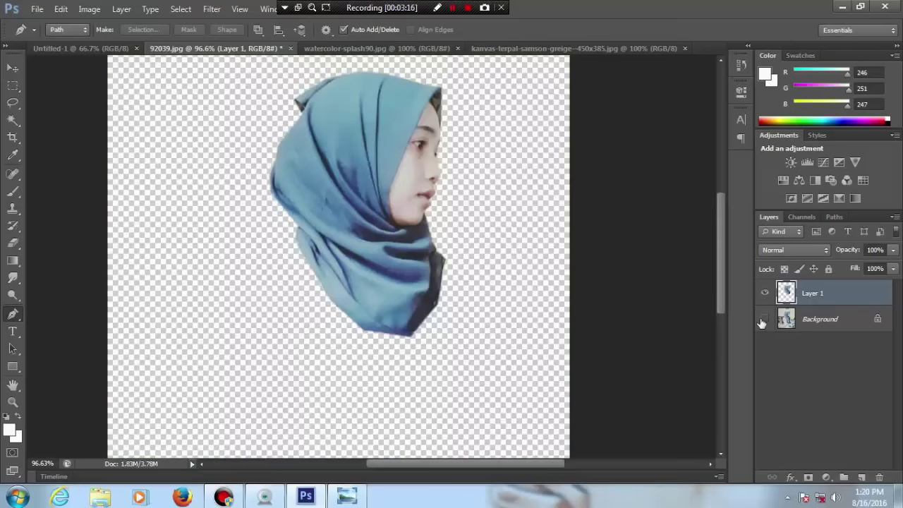
left_click(13, 68)
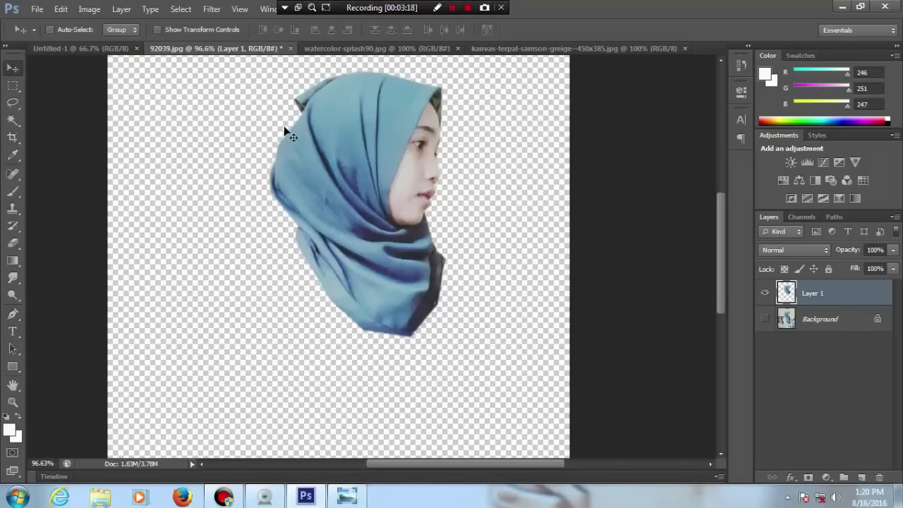
left_click_drag(365, 152, 326, 192)
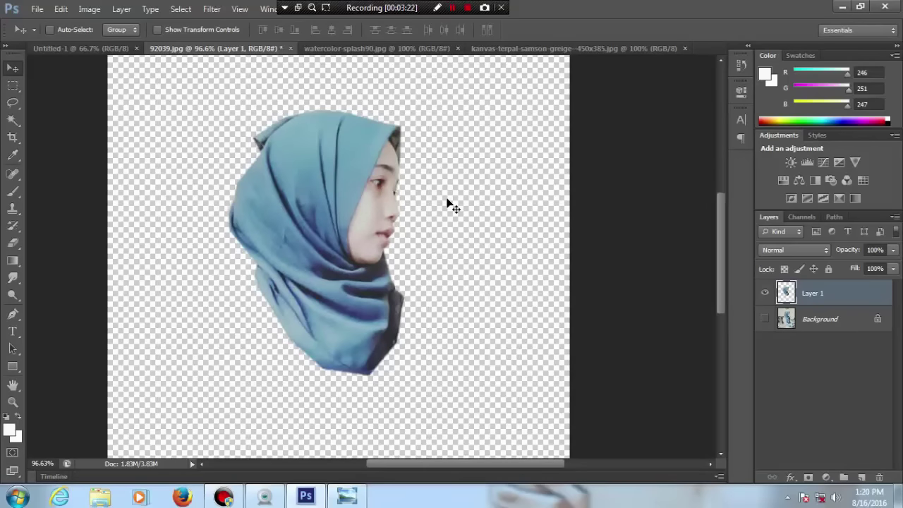
mouse_move(337, 204)
left_mouse_down()
mouse_move(76, 47)
mouse_move(363, 207)
mouse_move(341, 218)
left_mouse_up()
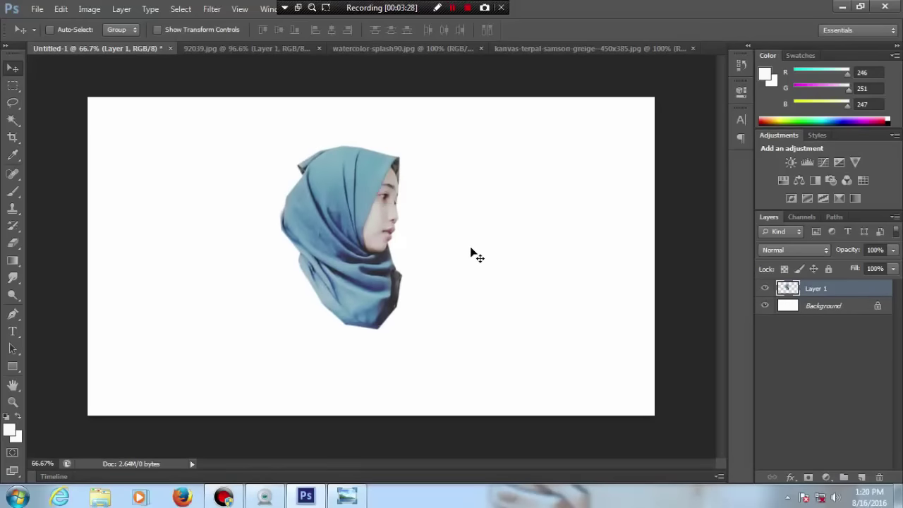
Step: Bring the watercolour splash and canvas texture images into Untitled-1 as new layers
left_click(385, 53)
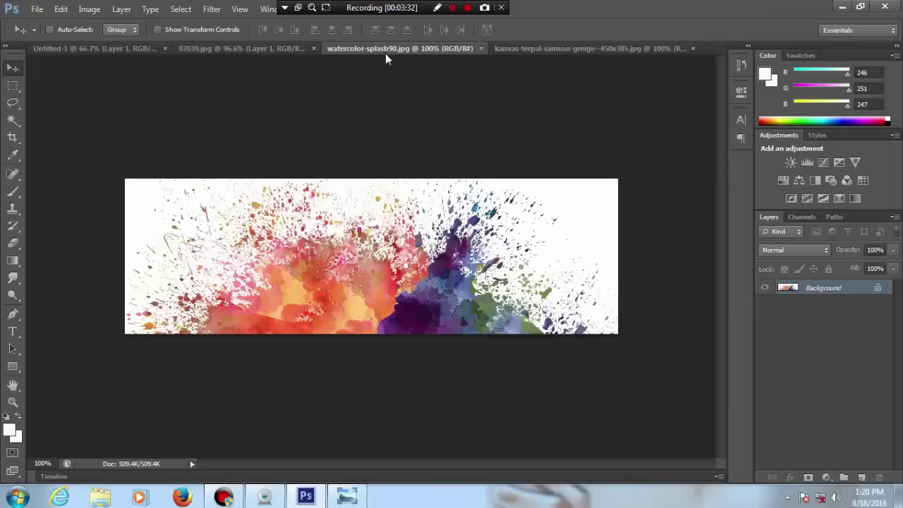
mouse_move(346, 233)
left_mouse_down()
mouse_move(80, 53)
mouse_move(311, 176)
left_mouse_up()
left_click(539, 48)
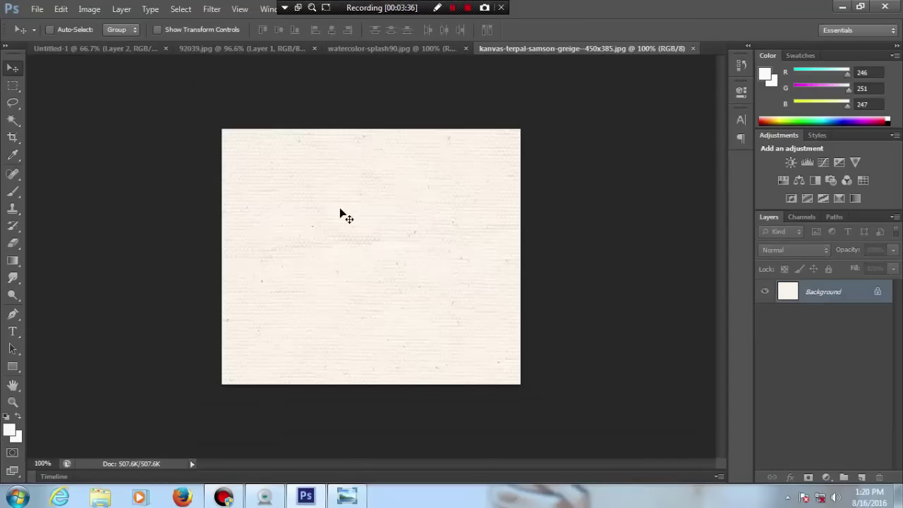
left_click_drag(340, 213, 458, 201)
left_click_drag(826, 289, 820, 305)
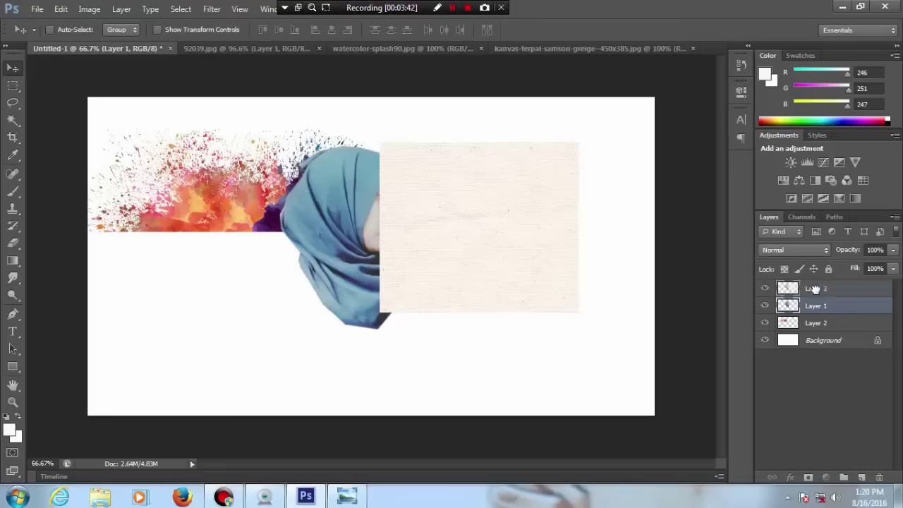
Step: Move the portrait layer to the top, hide Layers 2 and 3, and select Layer 1
mouse_move(817, 308)
left_mouse_down()
mouse_move(817, 289)
mouse_move(817, 307)
left_mouse_up()
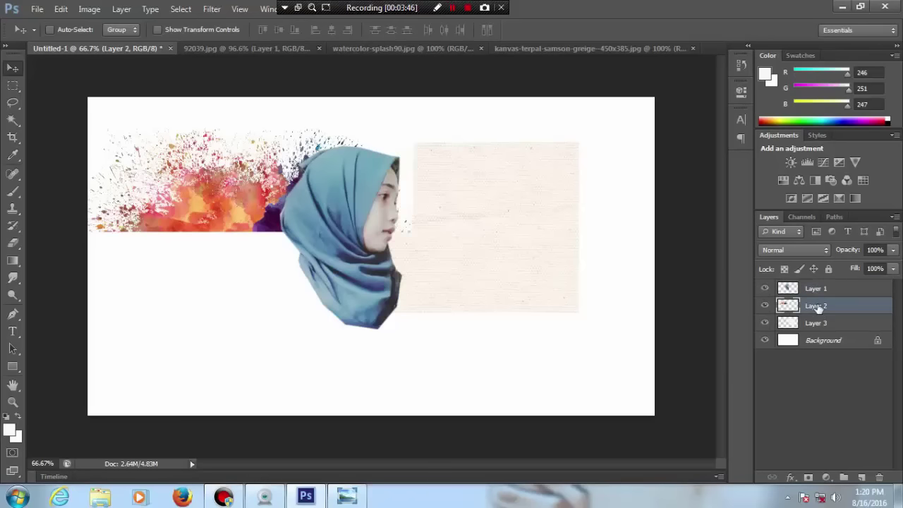
left_click(765, 322)
left_click(765, 305)
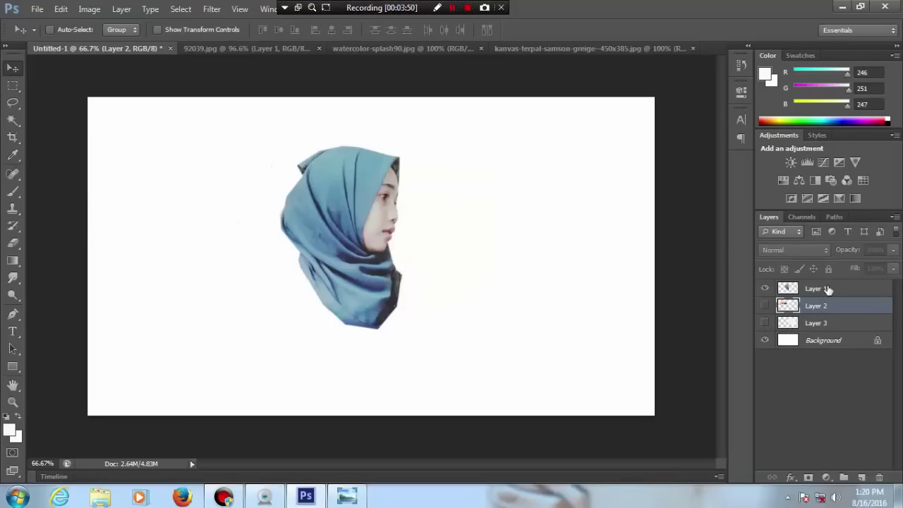
left_click(828, 289)
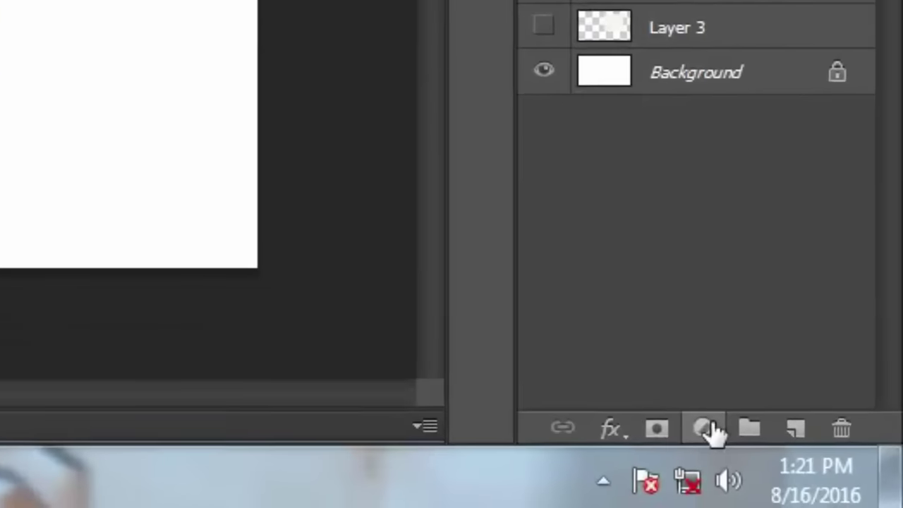
Step: Add a near-white Color Fill layer beneath the portrait and merge it into Layer 1
left_click(828, 476)
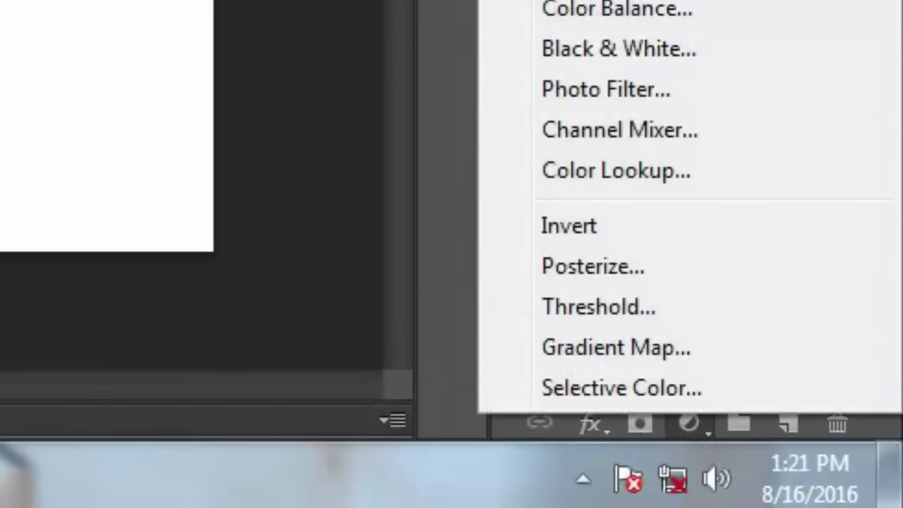
left_click(783, 192)
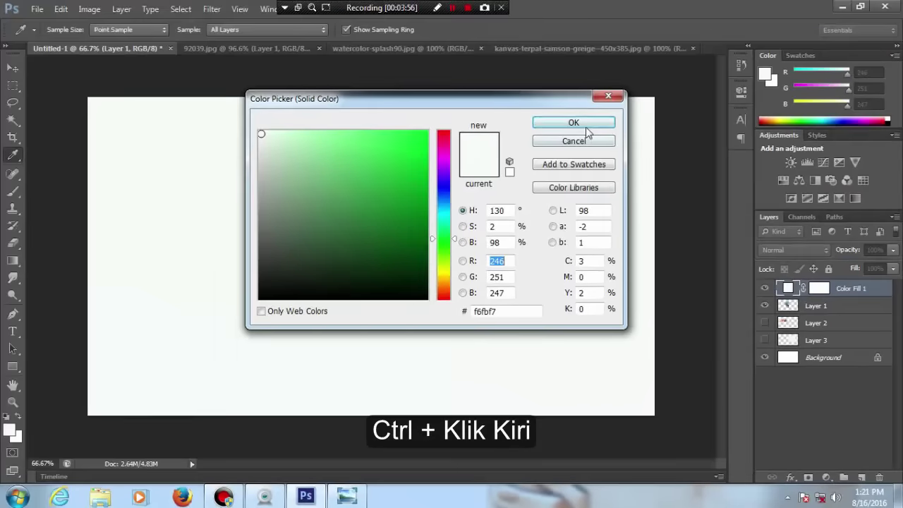
left_click(585, 126)
left_click_drag(813, 307, 811, 288)
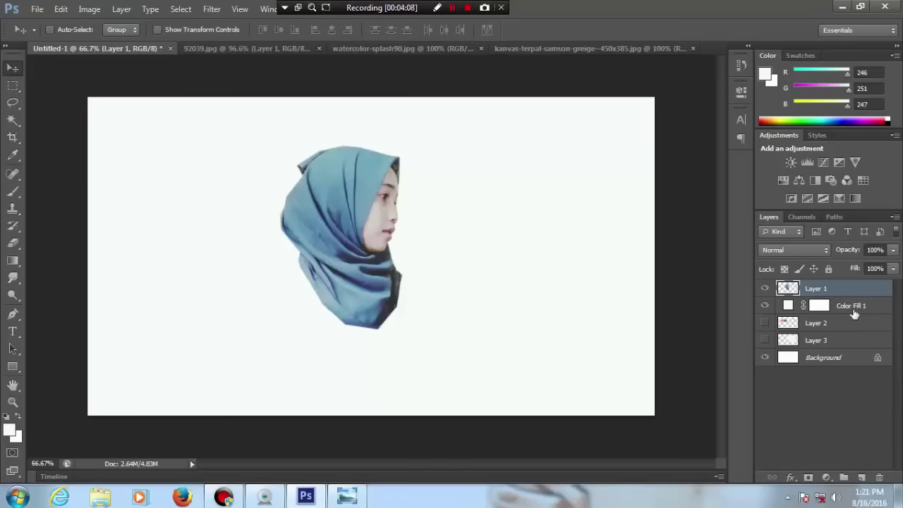
left_click(854, 306, "ctrl")
right_click(844, 306)
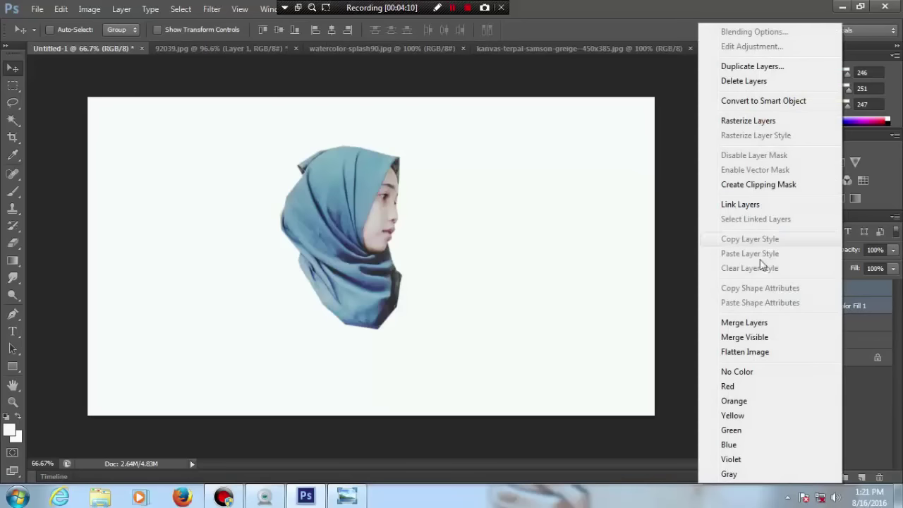
left_click(762, 325)
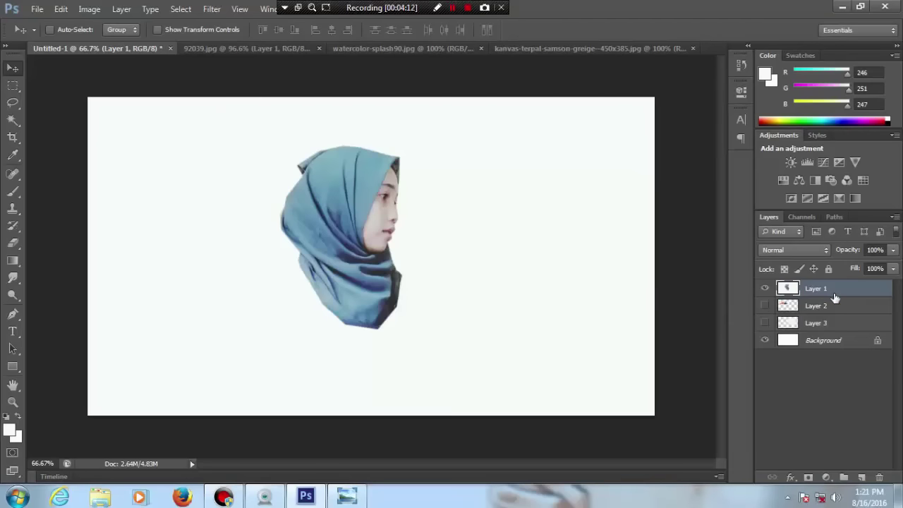
Step: Nudge the portrait, show the splash Layer 2, hide Layer 1, and center the splash
left_click_drag(346, 230, 363, 228)
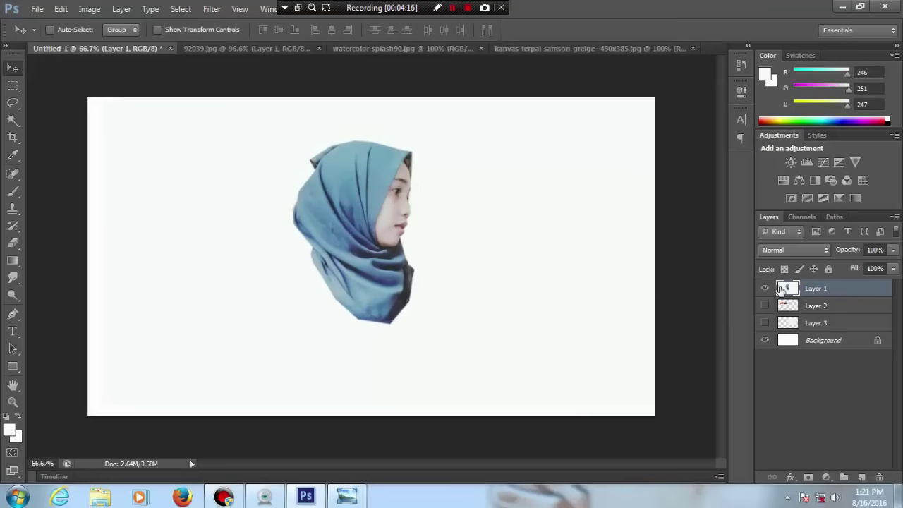
left_click(825, 309)
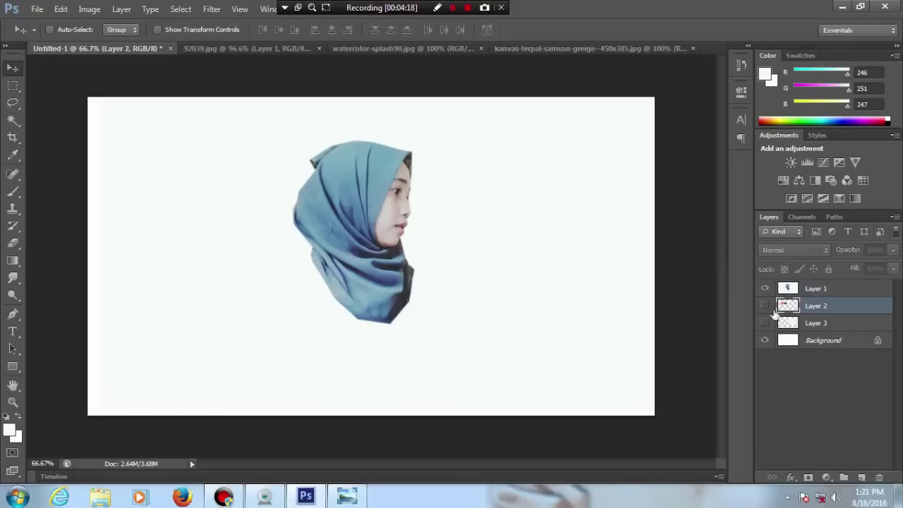
left_click(765, 306)
left_click(764, 289)
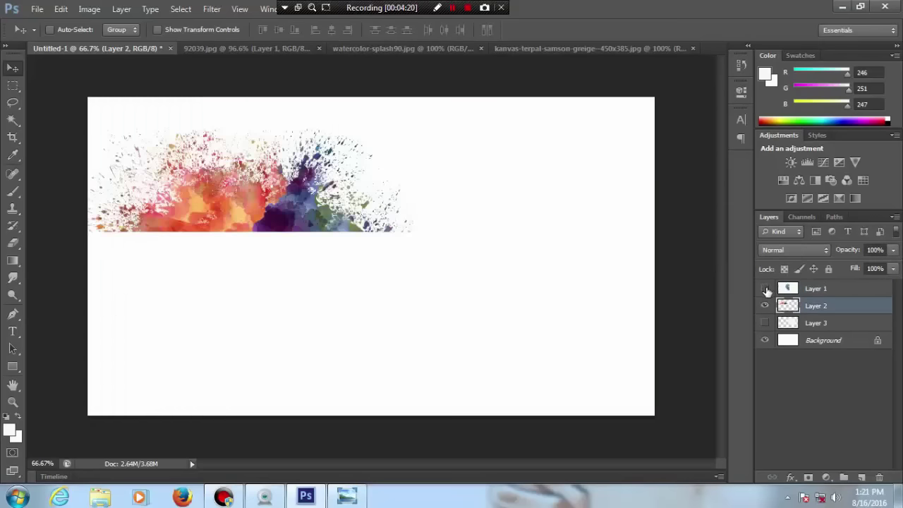
left_click_drag(381, 256, 659, 322)
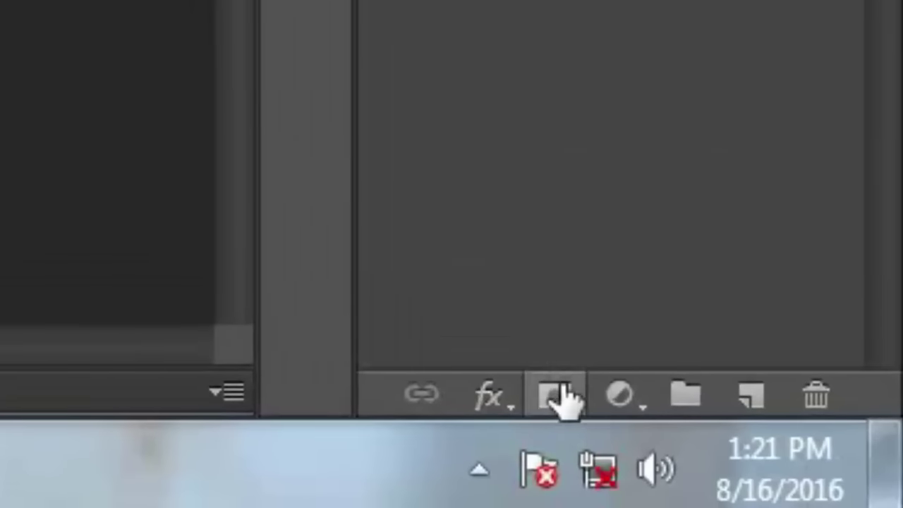
Step: Add a white layer mask to Layer 2, then show and select Layer 1 again
key("ctrl+a")
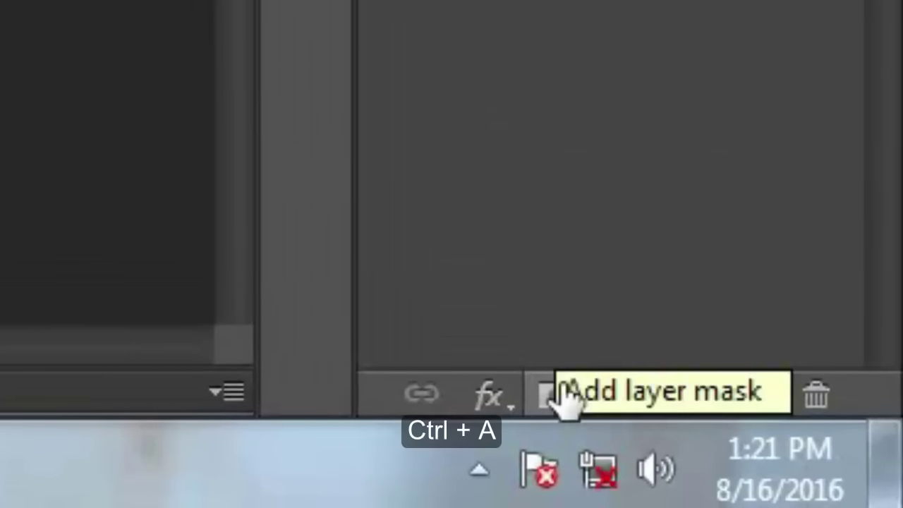
left_click(564, 396)
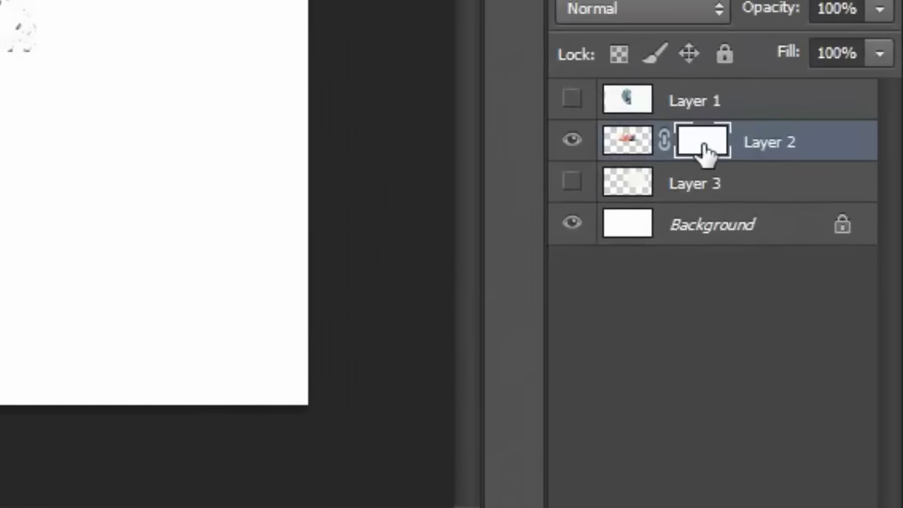
left_click(571, 99)
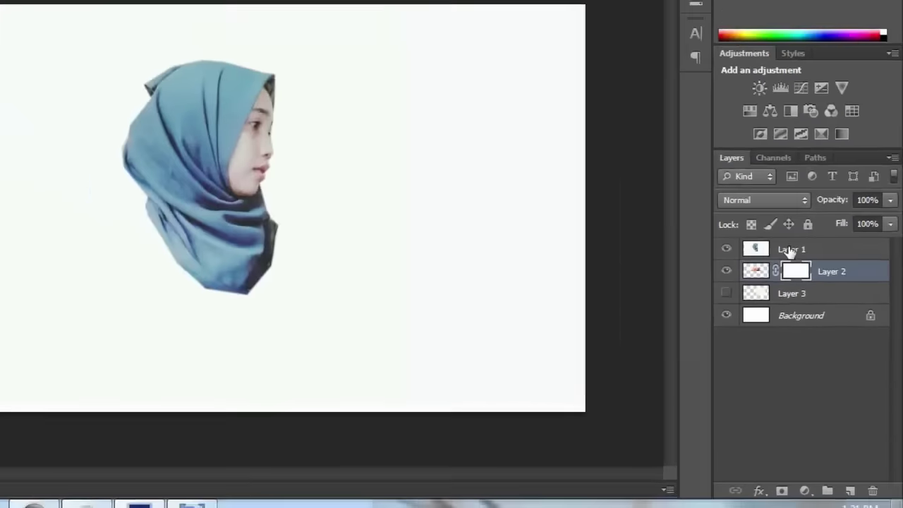
left_click(789, 250)
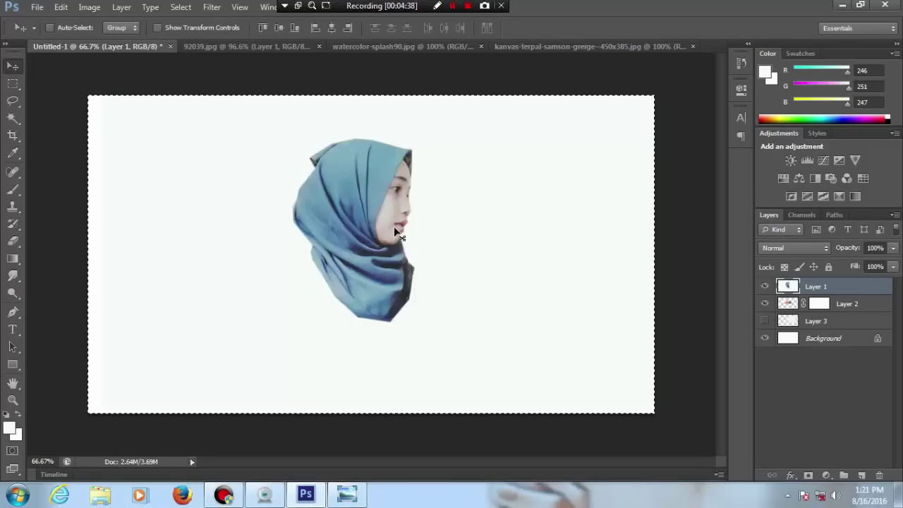
Step: Select all and Copy Merged the visible portrait, then target Layer 2's mask
key("ctrl+a")
key("ctrl+shift+c")
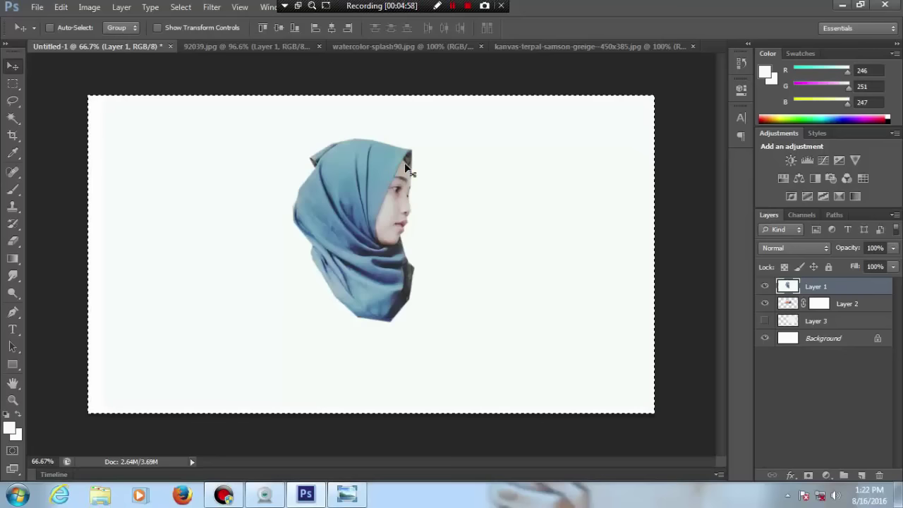
left_click(821, 305)
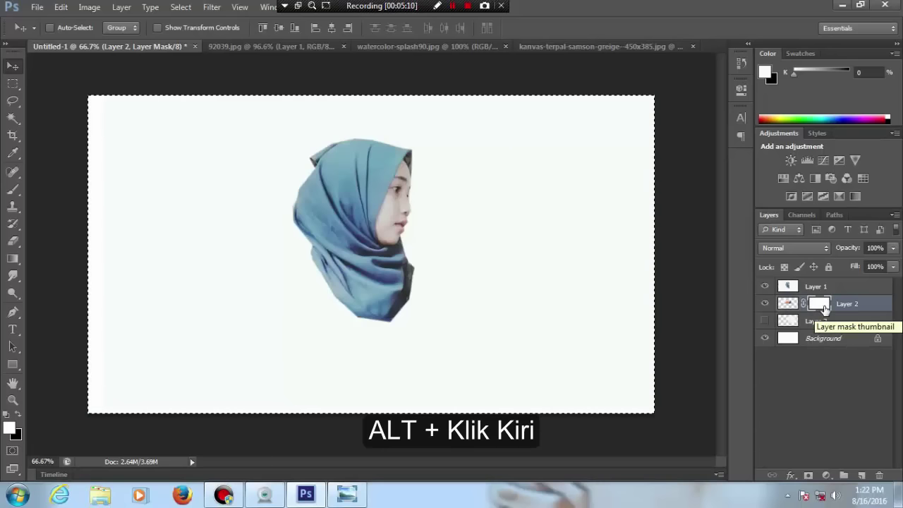
Step: Paste the copied hijab portrait into Layer 2's layer mask and deselect
left_click(793, 289)
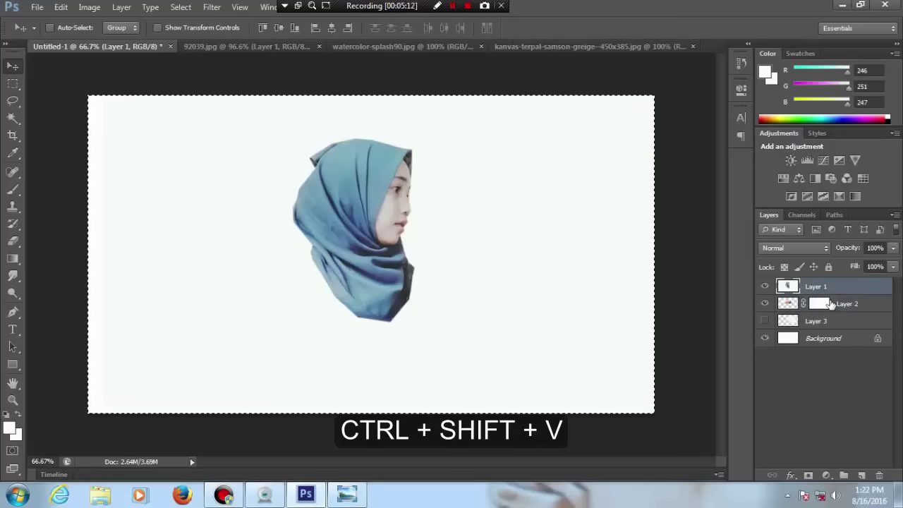
left_click(831, 303)
left_click(790, 286)
left_click(823, 305)
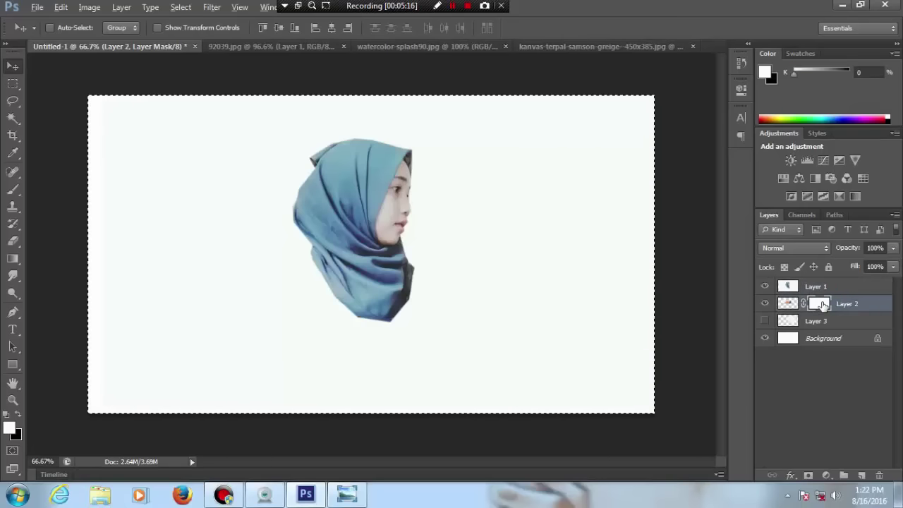
left_click(822, 305, "alt")
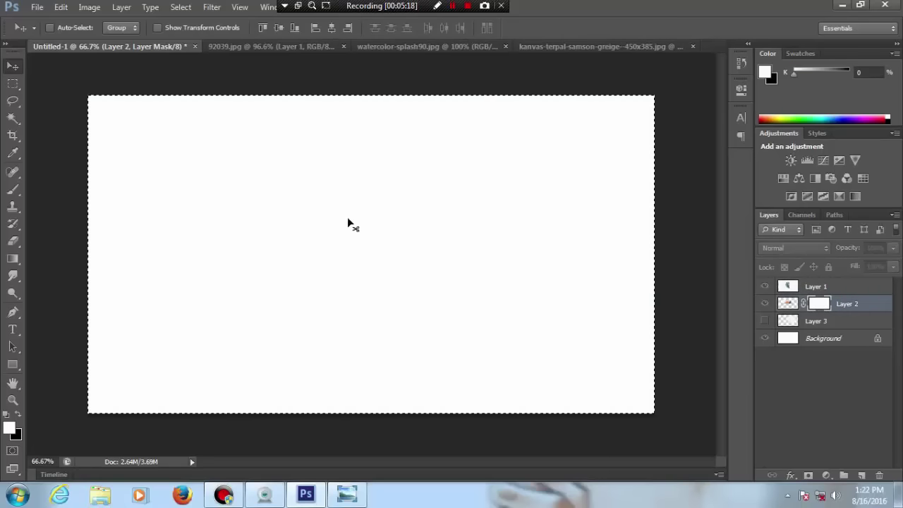
key("ctrl+d")
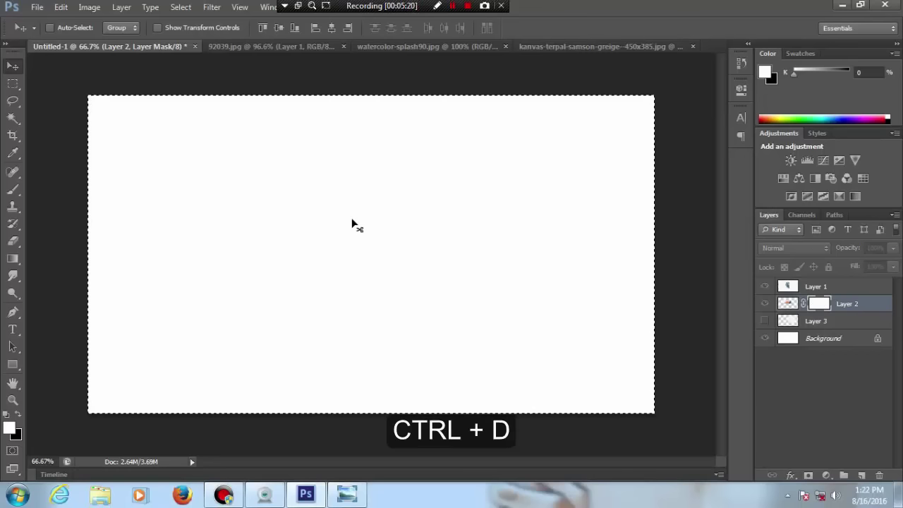
key("ctrl+v")
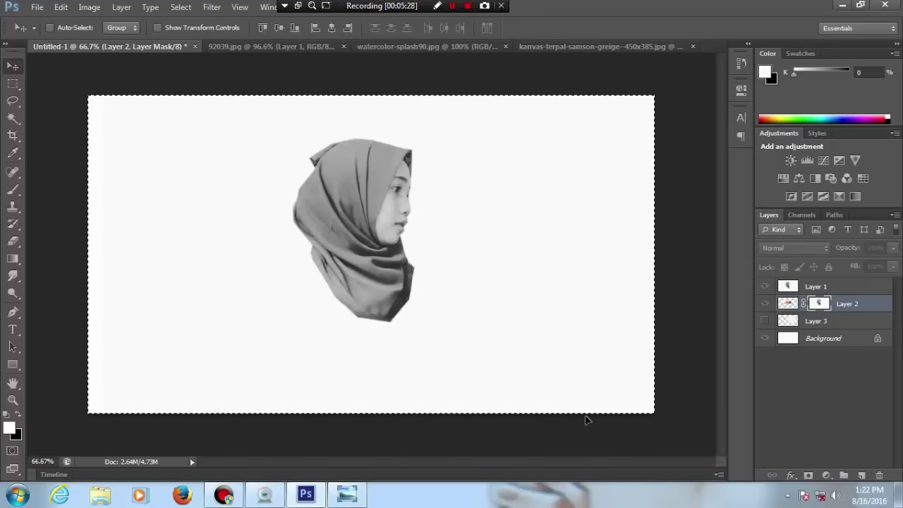
key("ctrl+d")
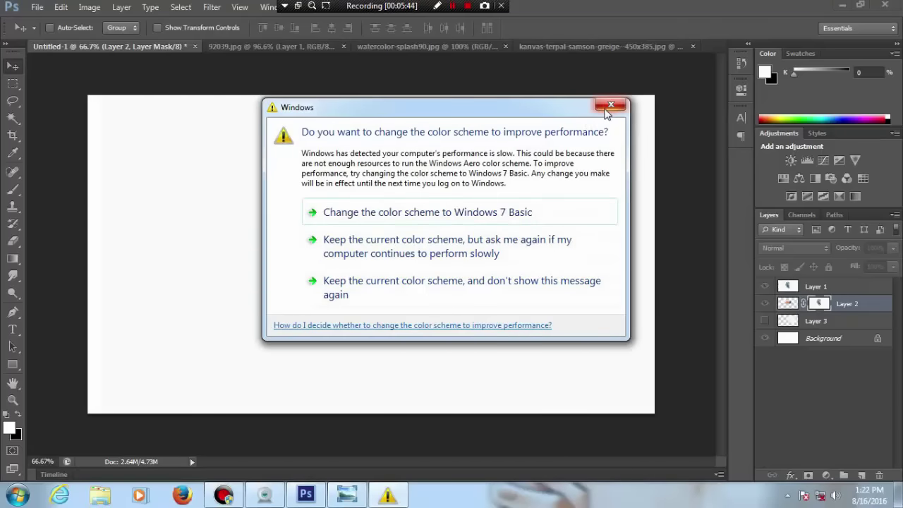
left_click(608, 110)
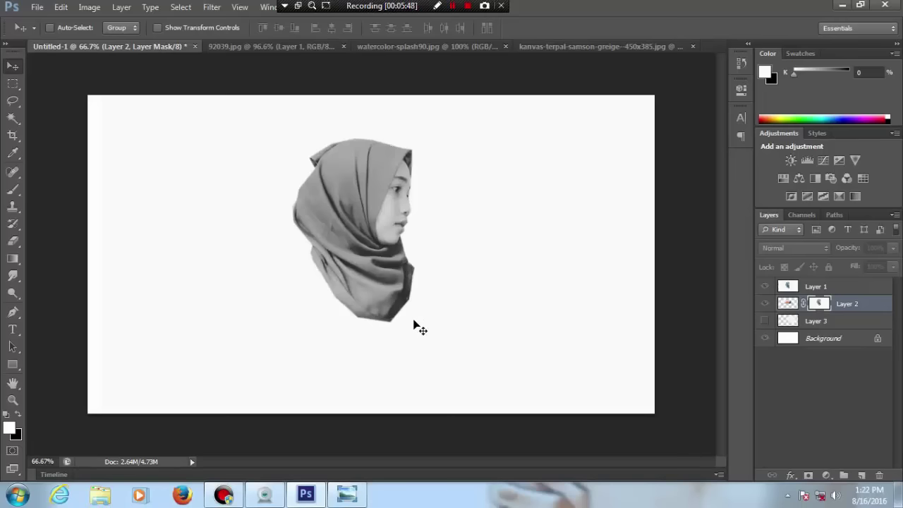
Step: Apply a Curves adjustment to the mask, clipping black at 111 and white at 155
key("ctrl+m")
key("ctrl+m")
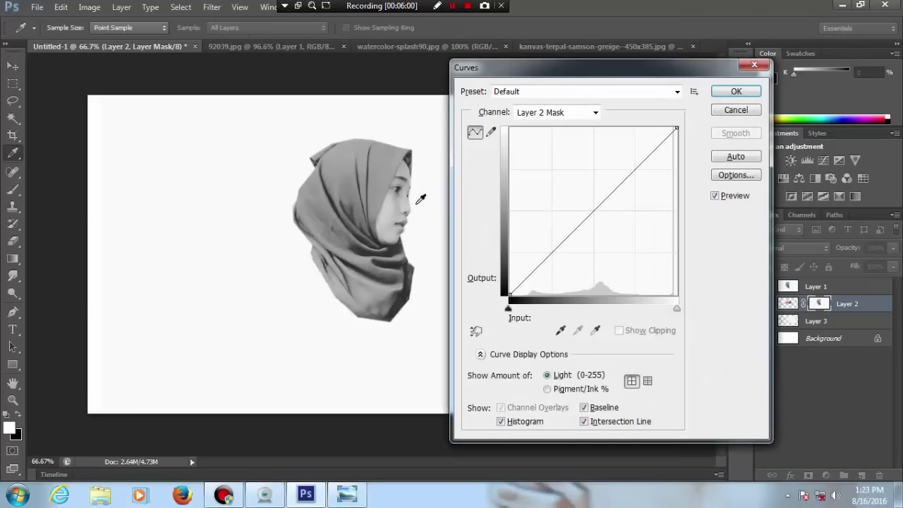
left_click_drag(508, 311, 553, 309)
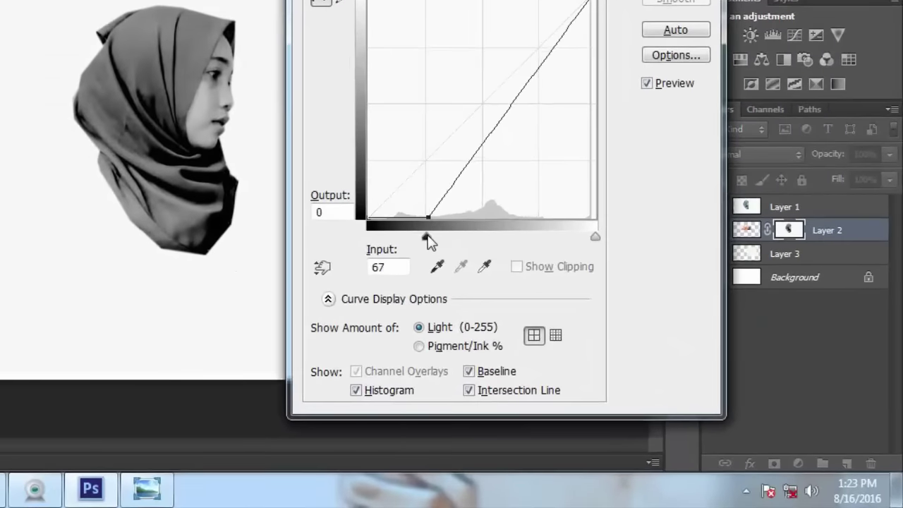
left_click_drag(430, 242, 468, 243)
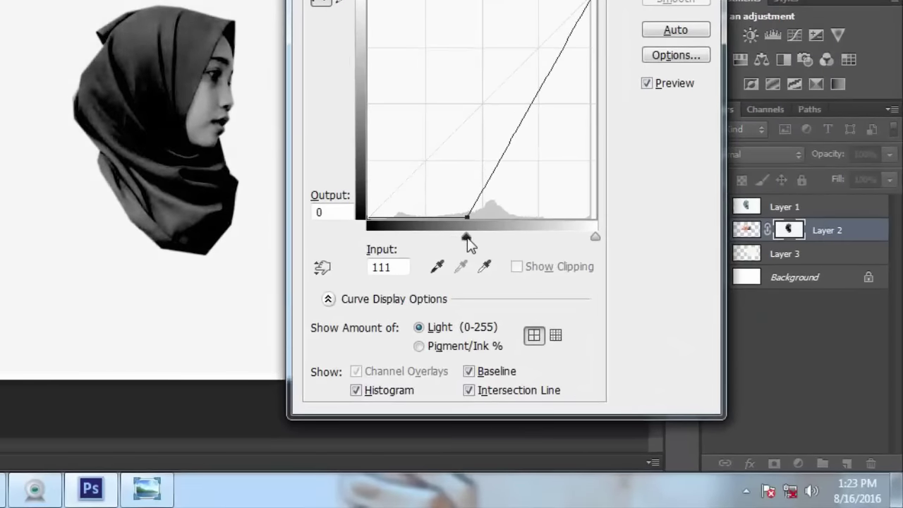
left_click_drag(595, 238, 506, 238)
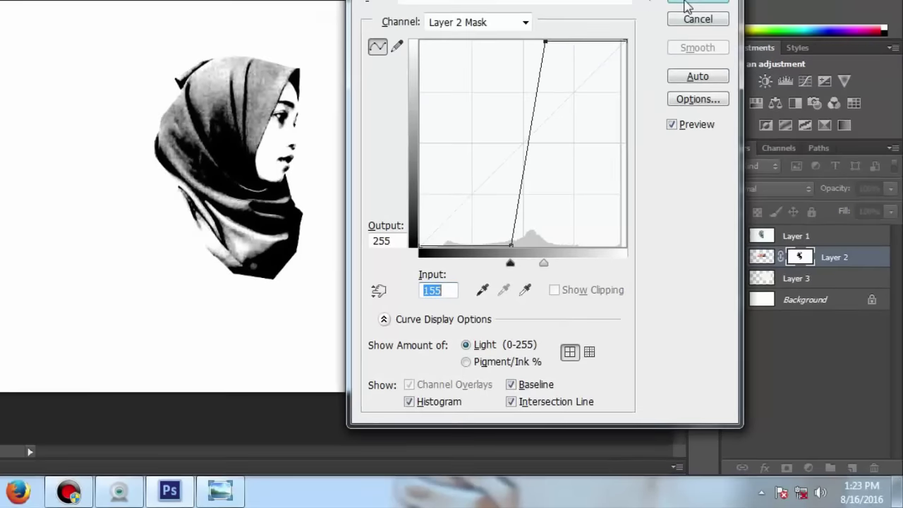
left_click(737, 94)
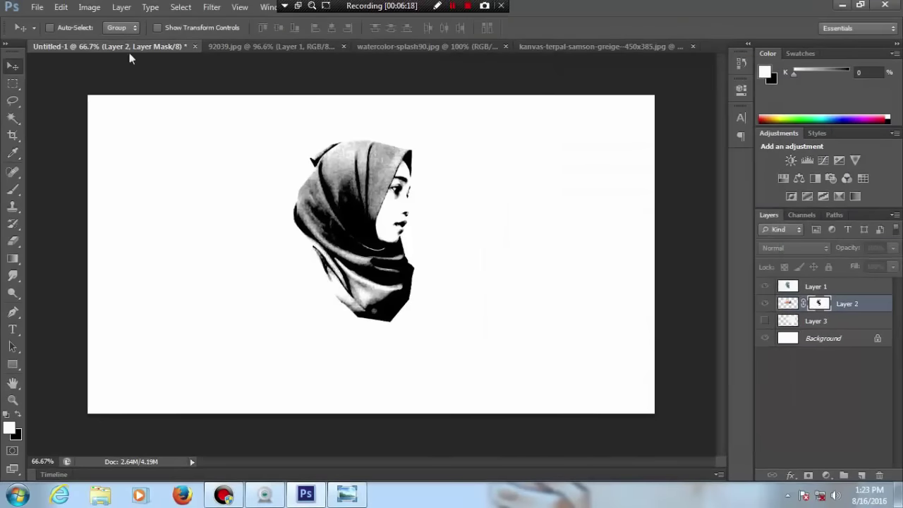
Step: Invert Layer 2's mask and hide the hijab portrait layer to view the composite
left_click(90, 7)
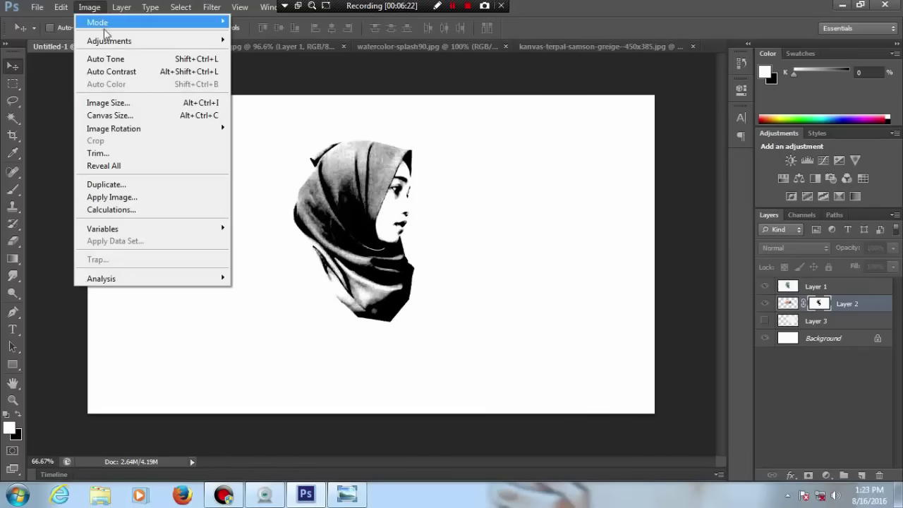
mouse_move(109, 41)
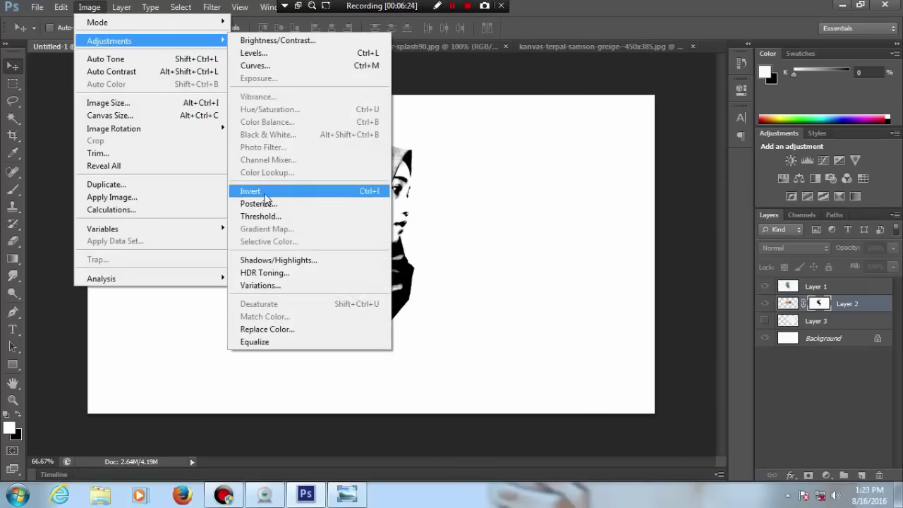
left_click(268, 190)
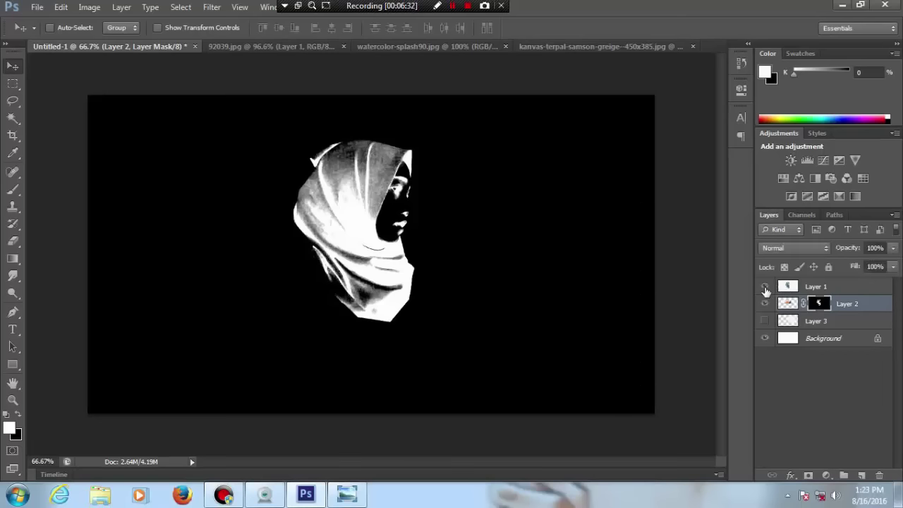
left_click(765, 287)
left_click(764, 286)
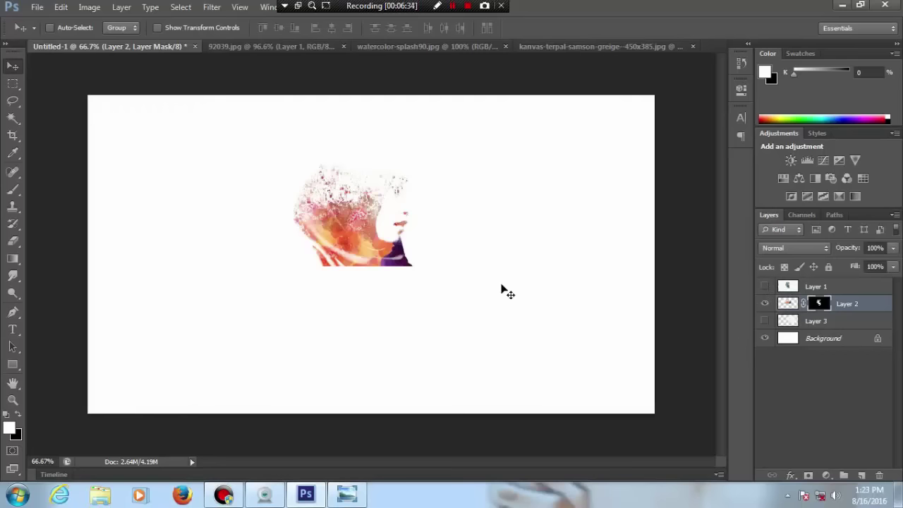
Step: Nudge the watercolour silhouette into a slightly different spot on the canvas
left_click_drag(360, 213, 361, 209)
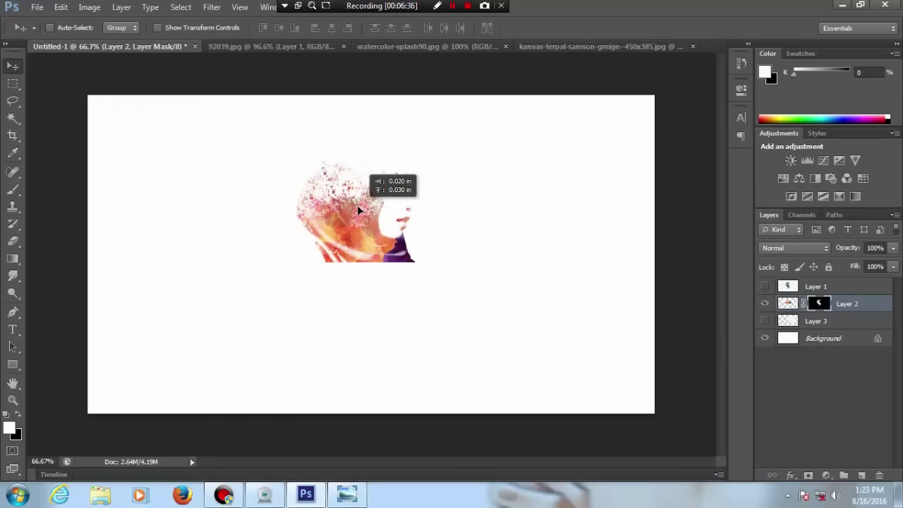
left_click_drag(368, 210, 361, 223)
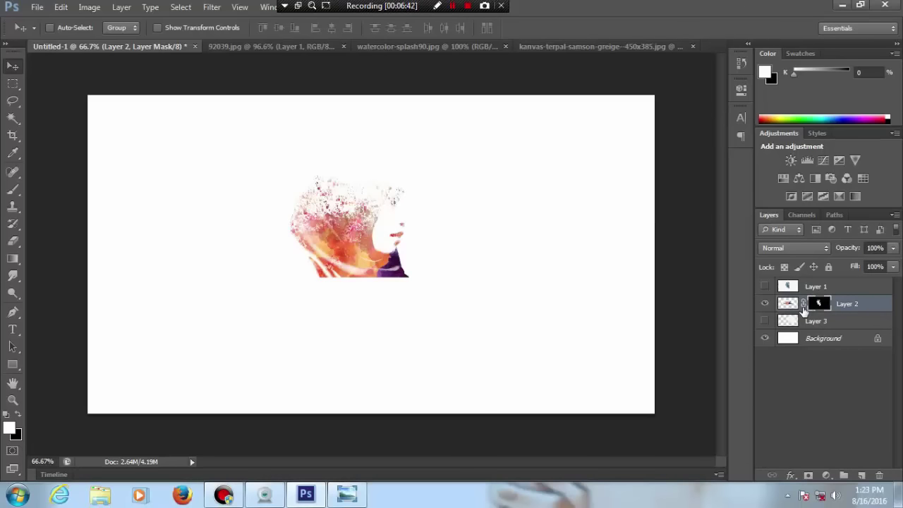
mouse_move(399, 262)
left_mouse_down()
mouse_move(393, 292)
mouse_move(376, 252)
mouse_move(346, 241)
mouse_move(354, 232)
mouse_move(326, 218)
mouse_move(300, 163)
mouse_move(289, 190)
mouse_move(230, 247)
mouse_move(397, 220)
mouse_move(357, 209)
mouse_move(380, 214)
mouse_move(297, 214)
mouse_move(346, 216)
left_mouse_up()
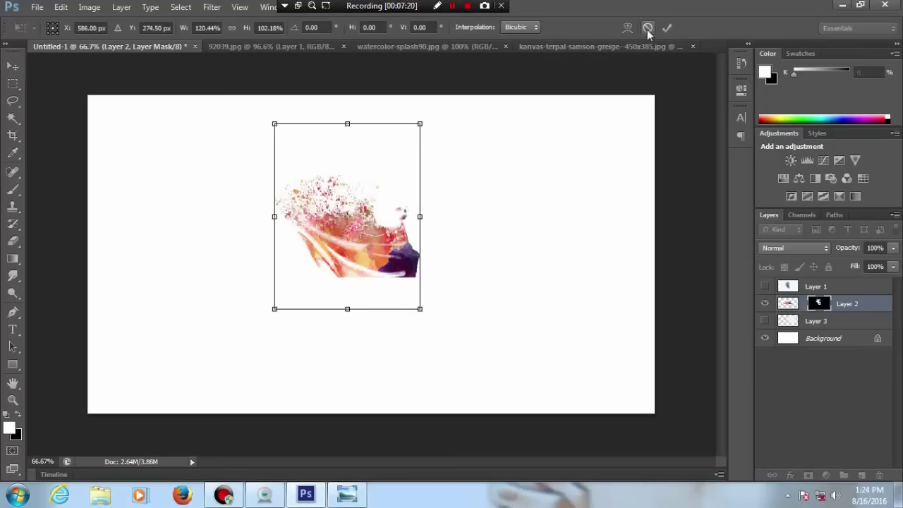
Step: Cancel the pending resize and slide the watercolour image itself within the silhouette
left_click(647, 28)
left_click(789, 305)
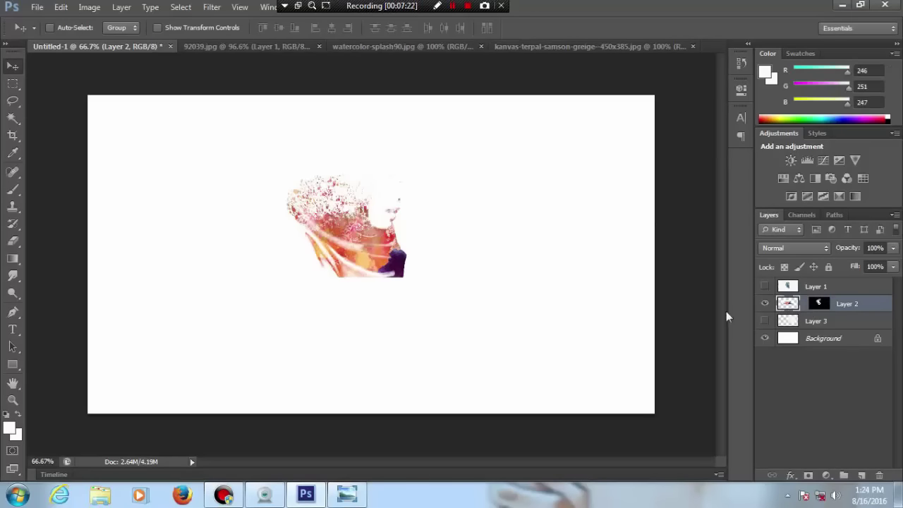
left_click_drag(341, 220, 327, 156)
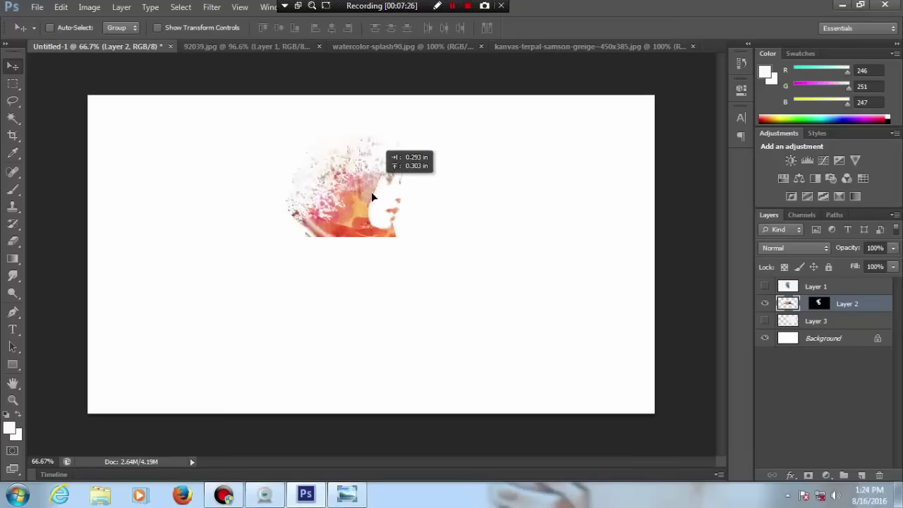
left_click_drag(327, 158, 370, 203)
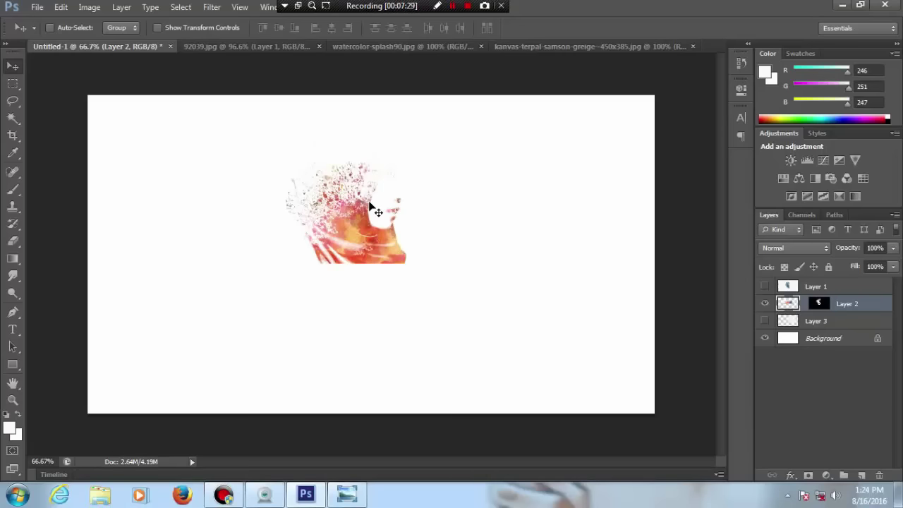
Step: Transform the watercolour image to -137.25° rotation and 149.05% × 217.72% scale
key("ctrl+t")
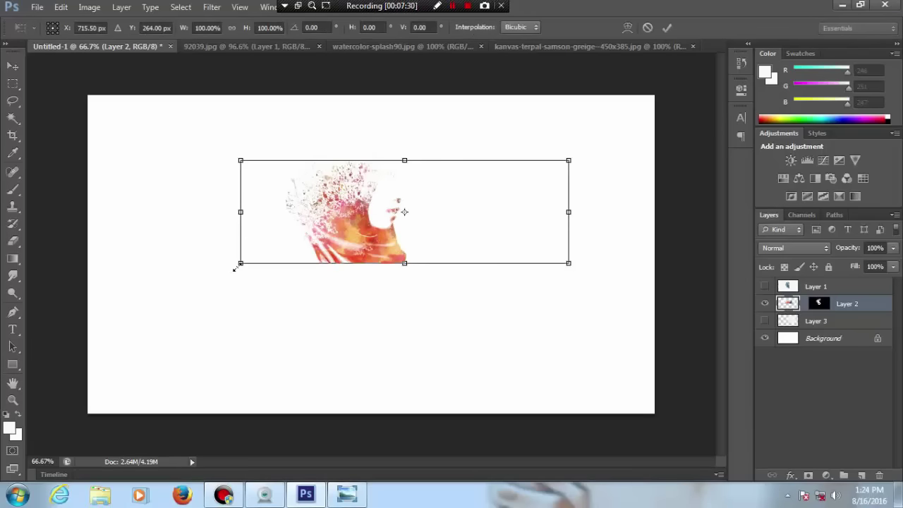
left_click_drag(235, 268, 158, 290)
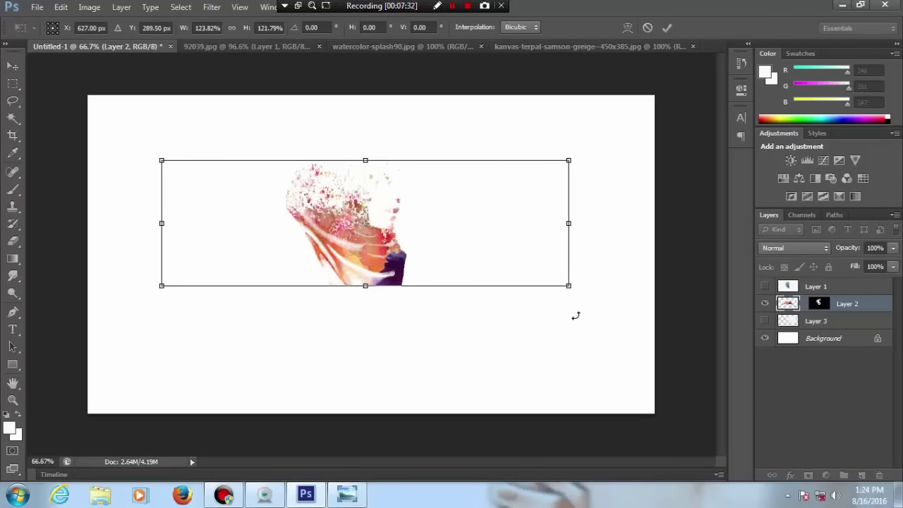
mouse_move(577, 297)
left_mouse_down()
mouse_move(295, 397)
mouse_move(347, 395)
mouse_move(317, 395)
mouse_move(196, 317)
mouse_move(215, 210)
mouse_move(278, 155)
mouse_move(355, 137)
mouse_move(328, 150)
left_mouse_up()
mouse_move(562, 313)
left_mouse_down()
mouse_move(588, 298)
mouse_move(584, 309)
left_mouse_up()
mouse_move(487, 329)
left_mouse_down()
mouse_move(454, 345)
mouse_move(464, 331)
left_mouse_up()
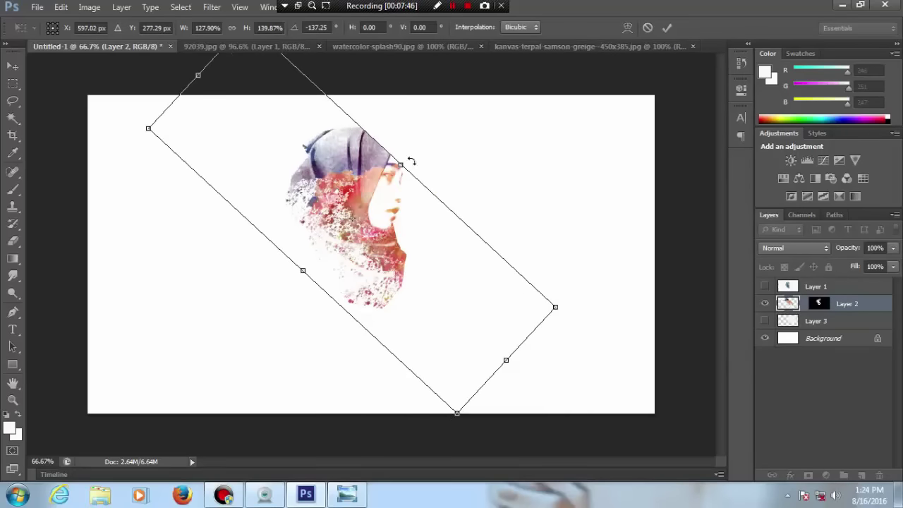
left_click_drag(407, 161, 440, 121)
mouse_move(431, 209)
left_mouse_down()
mouse_move(400, 240)
mouse_move(402, 271)
mouse_move(429, 259)
left_mouse_up()
left_click_drag(429, 183, 442, 171)
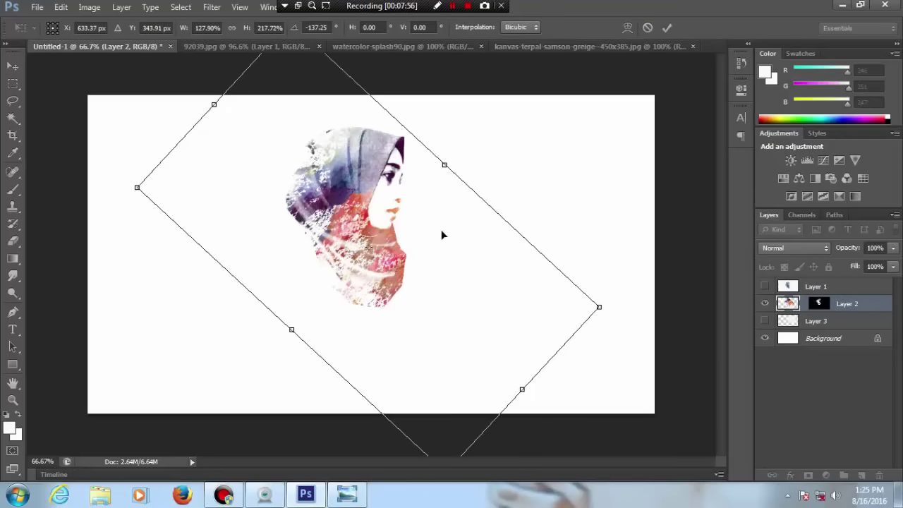
mouse_move(442, 234)
left_mouse_down()
mouse_move(426, 240)
mouse_move(430, 226)
left_mouse_up()
left_click_drag(510, 381, 563, 432)
left_click_drag(523, 339, 522, 358)
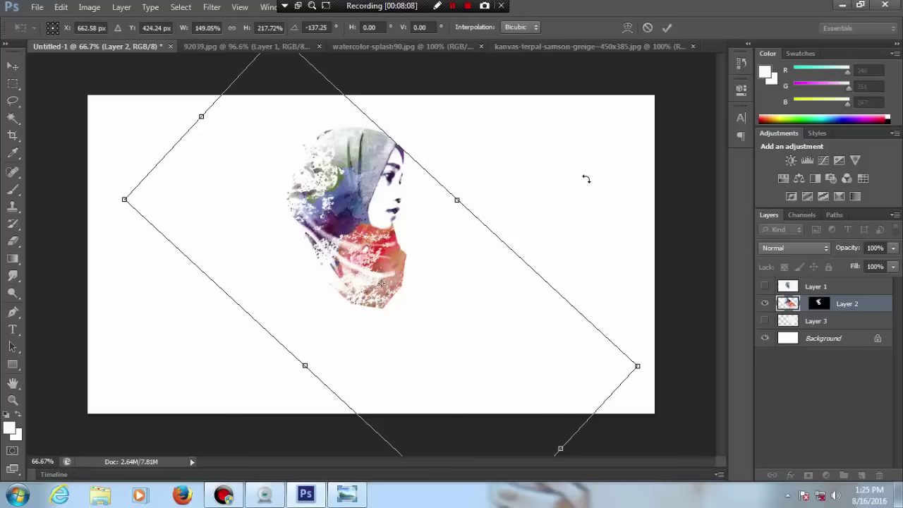
key("Return")
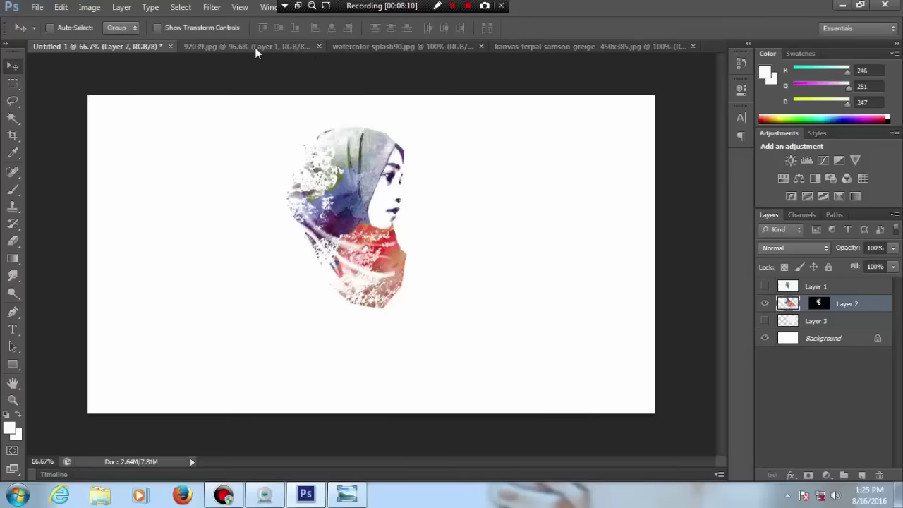
Step: Bring the watercolor-splash90.jpg image into Untitled-1, placing it low on the canvas
left_click(256, 48)
left_click(416, 48)
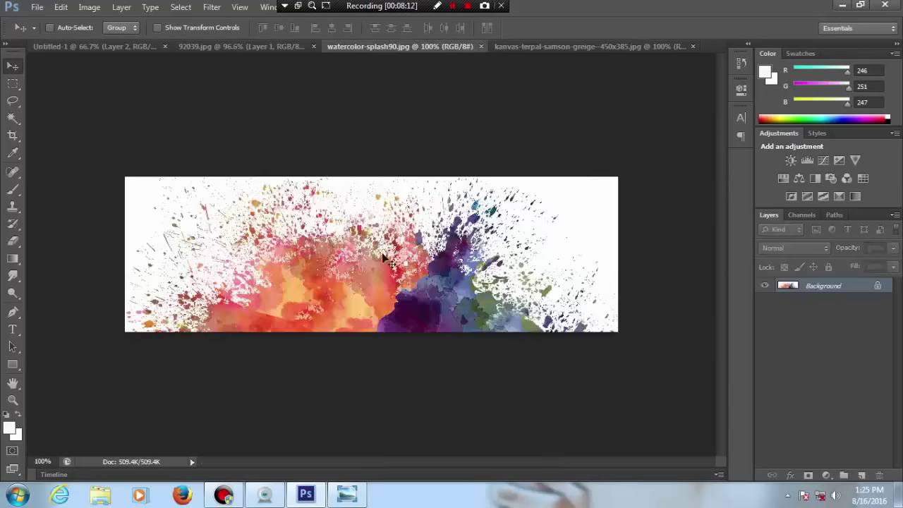
mouse_move(407, 283)
left_mouse_down()
mouse_move(331, 261)
mouse_move(363, 240)
left_mouse_up()
left_click_drag(418, 232, 426, 261)
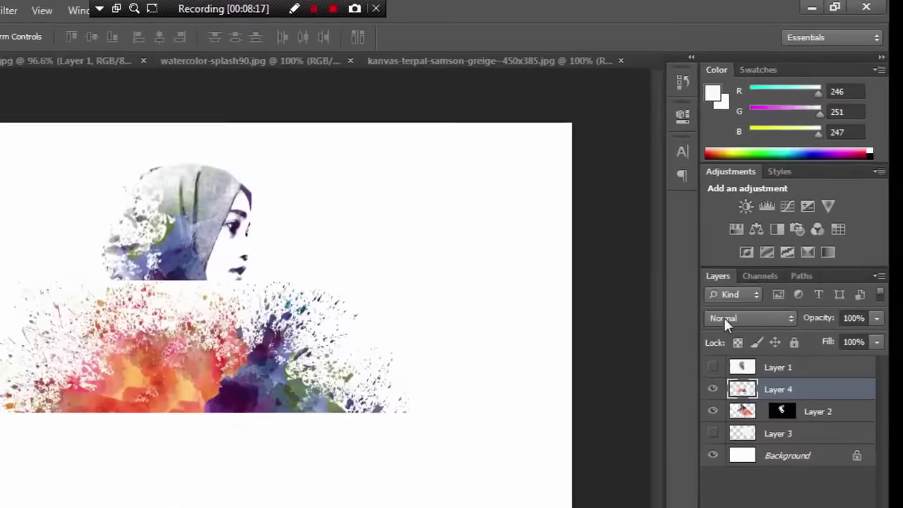
Step: Set the splash layer, Layer 4, to Multiply and position it across the portrait's shoulders
left_click(790, 248)
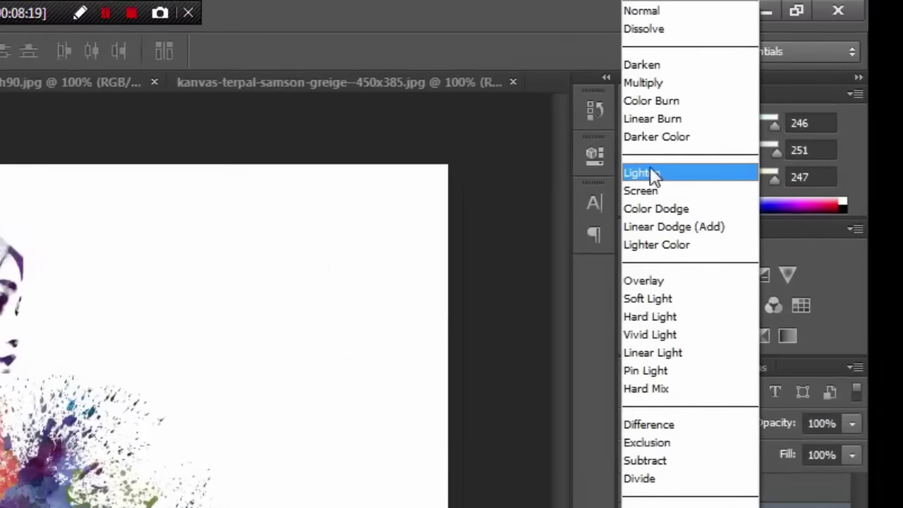
left_click(648, 83)
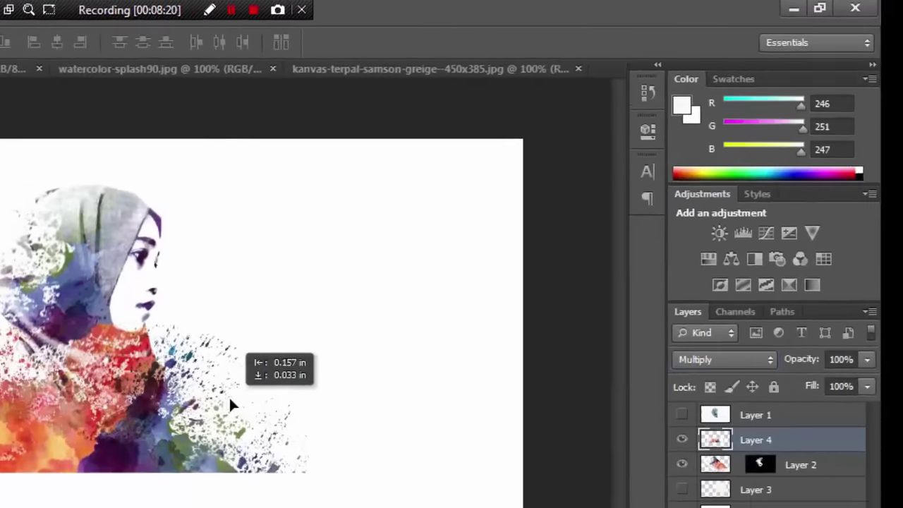
left_click_drag(200, 431, 460, 264)
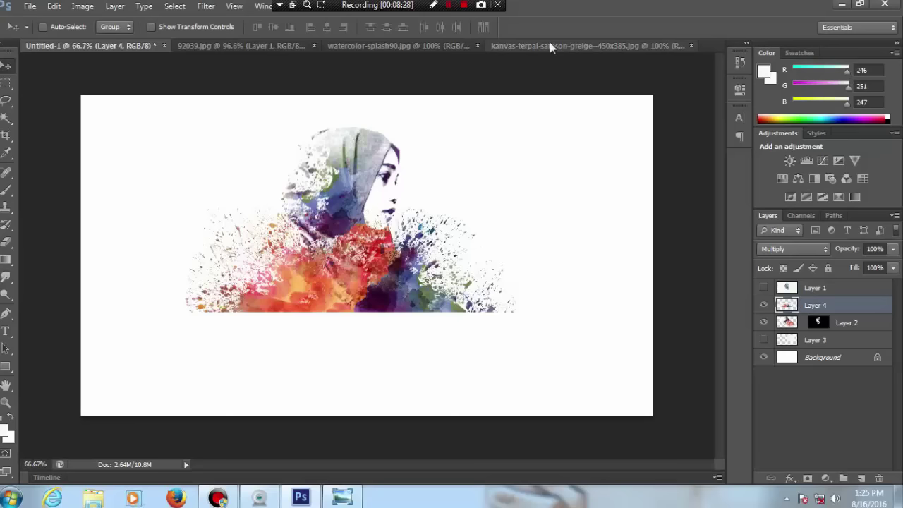
Step: Reveal the Layer 3 canvas texture, nudge the splash left, and move the texture upper-left
left_click(763, 339)
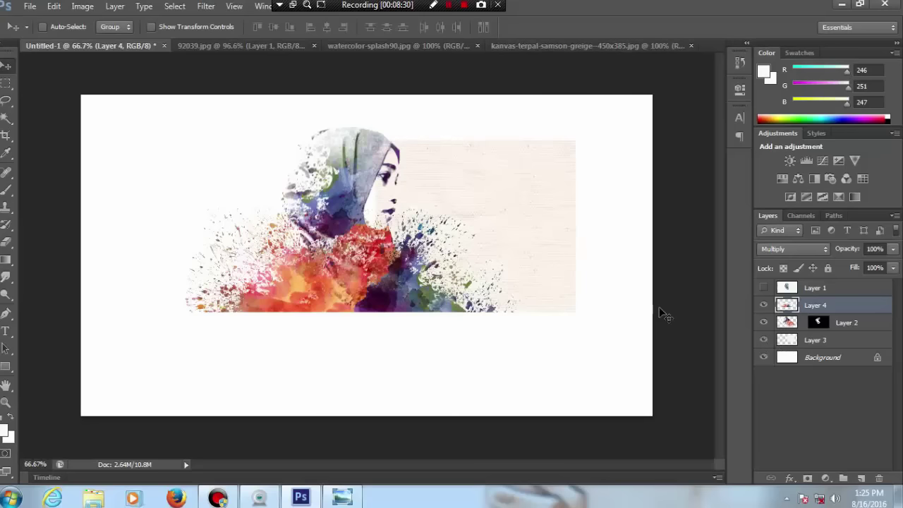
mouse_move(514, 235)
left_mouse_down()
mouse_move(472, 243)
mouse_move(504, 233)
left_mouse_up()
left_click(816, 341)
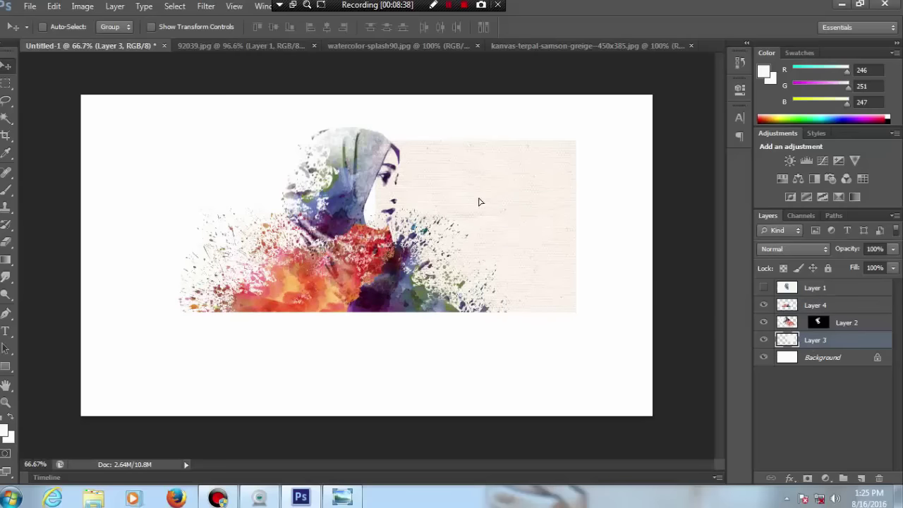
left_click_drag(479, 201, 203, 139)
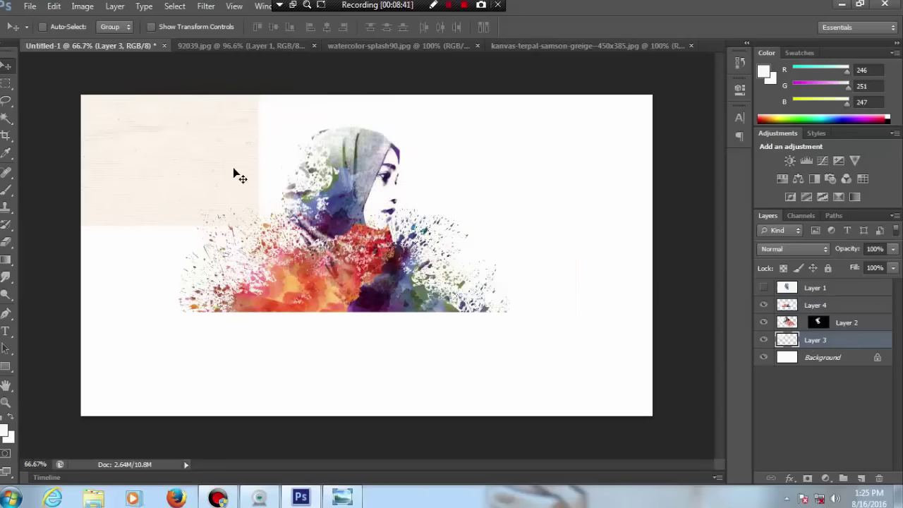
Step: Stretch the canvas texture over the whole canvas and set its opacity to 45%
key("ctrl+t")
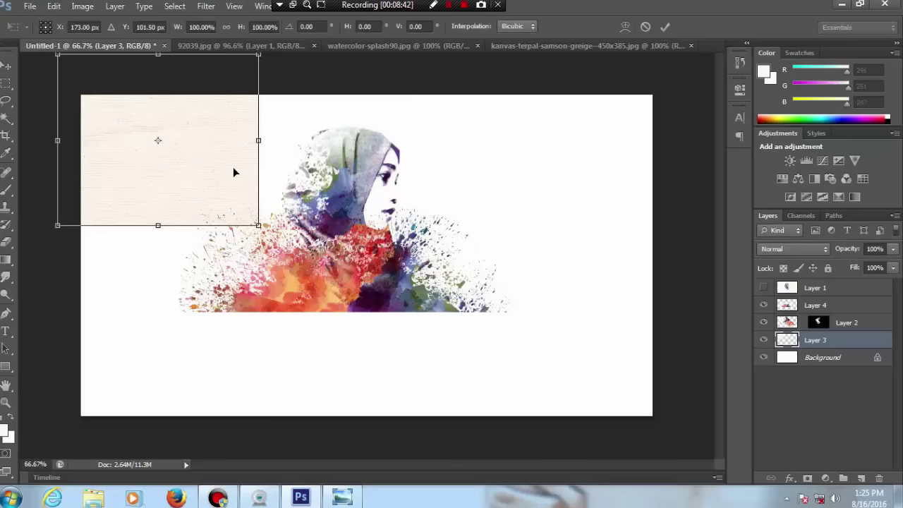
mouse_move(258, 225)
left_mouse_down()
mouse_move(379, 248)
mouse_move(637, 335)
mouse_move(661, 434)
mouse_move(674, 445)
left_mouse_up()
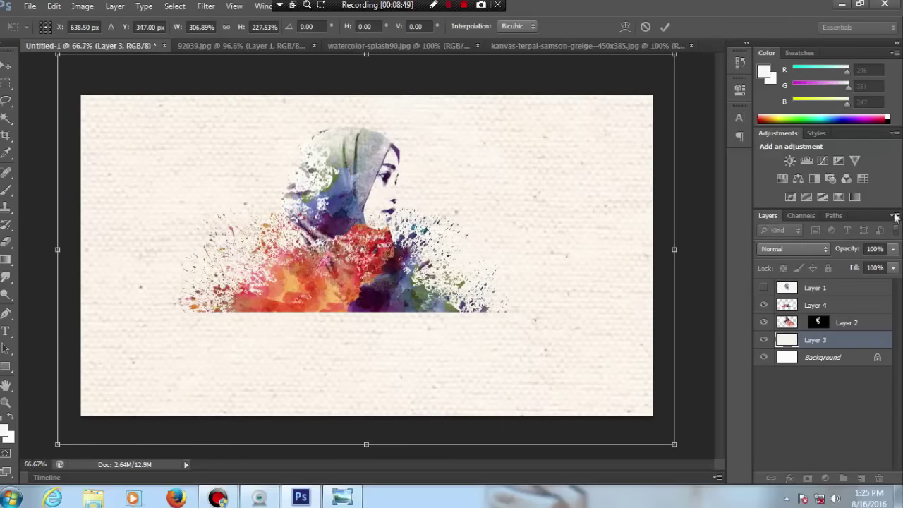
left_click(884, 249)
left_click_drag(862, 250, 822, 254)
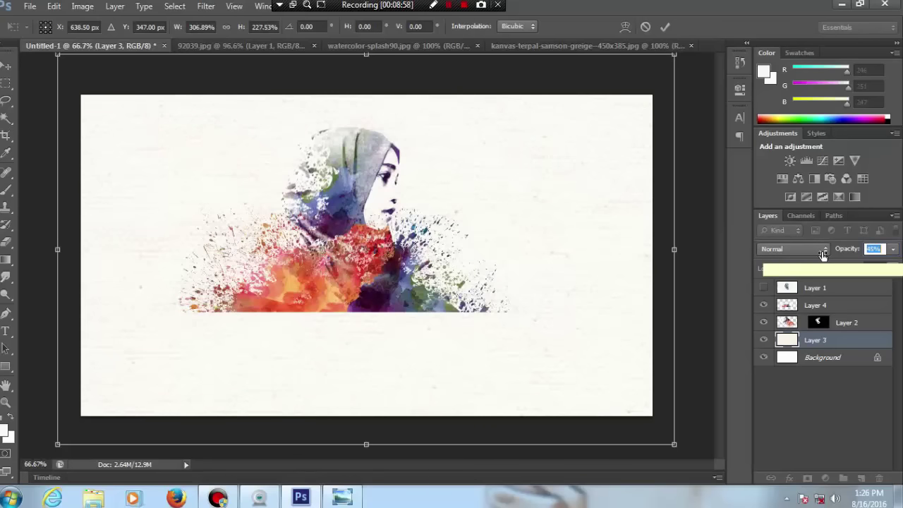
left_click(448, 6)
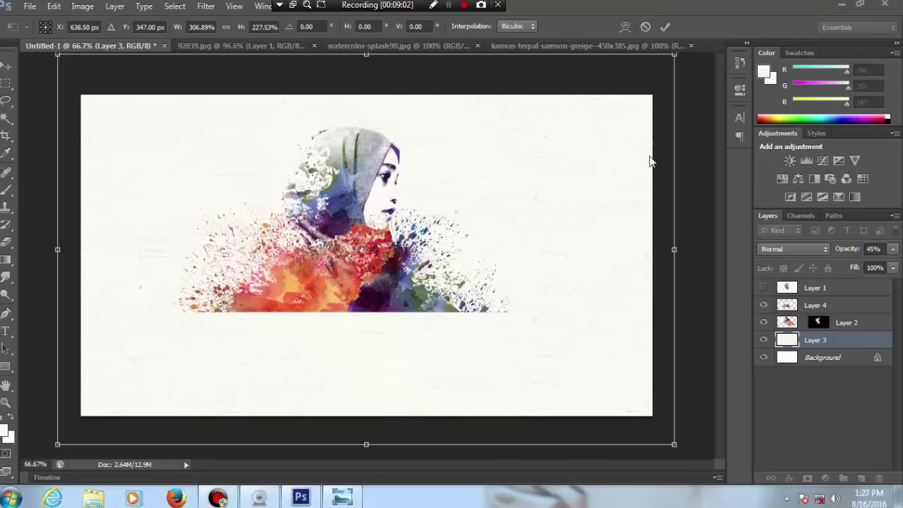
left_click(664, 27)
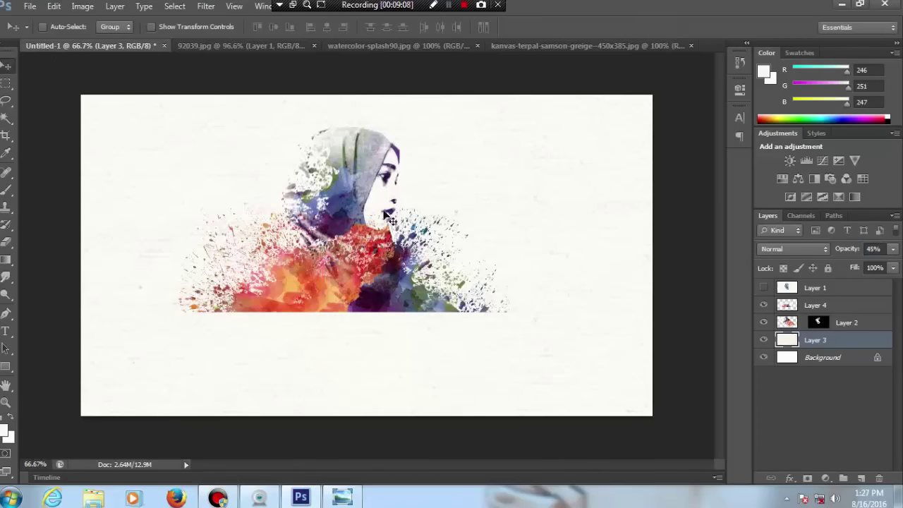